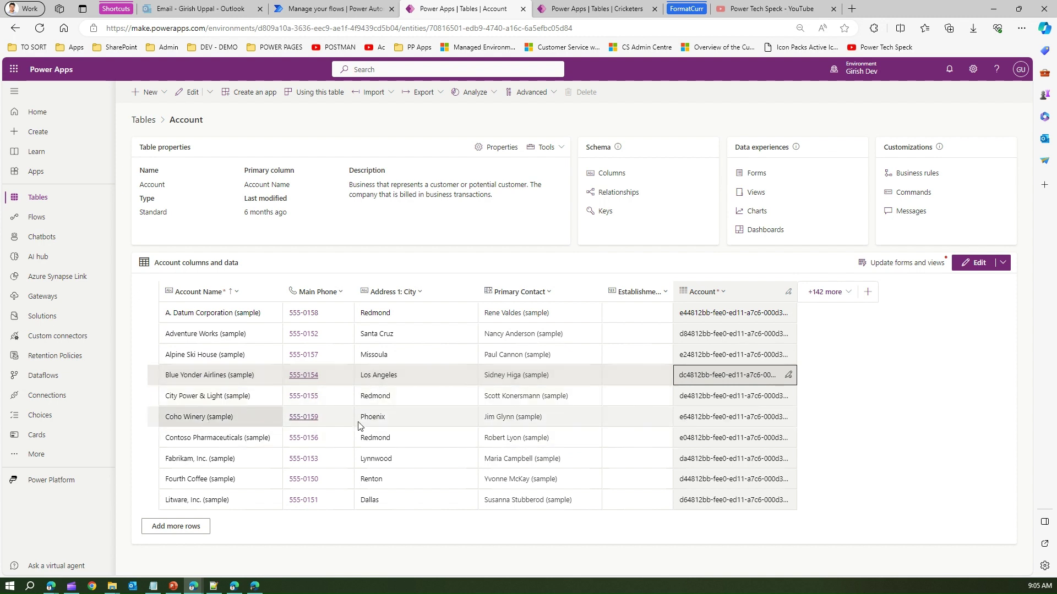
# Set the Get a row by ID action's Row ID to the Coho Winery (sample) record's ID from the Account table.
pyautogui.click(697, 420)
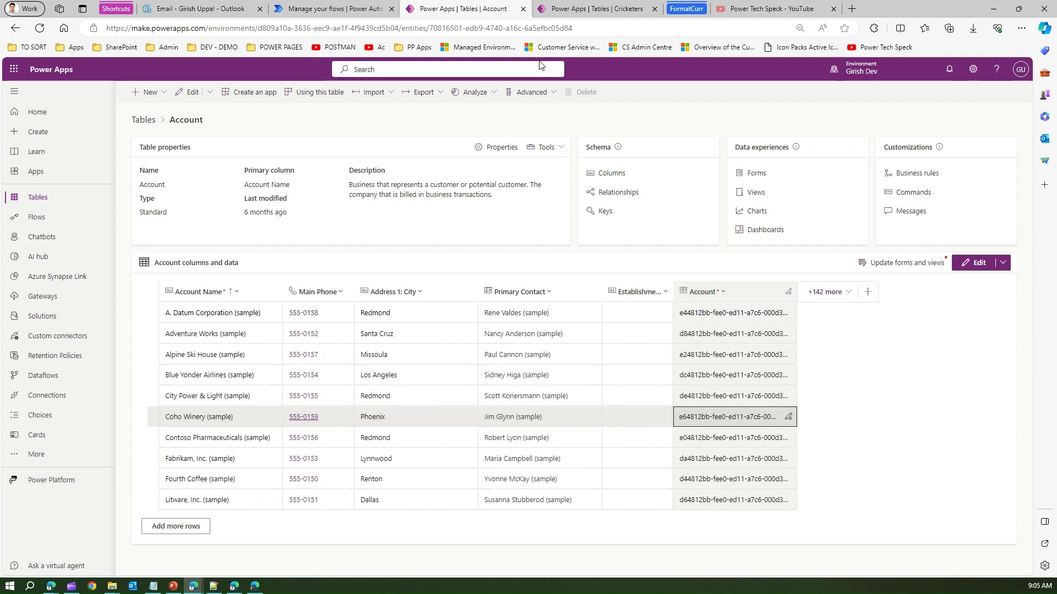
pyautogui.click(352, 9)
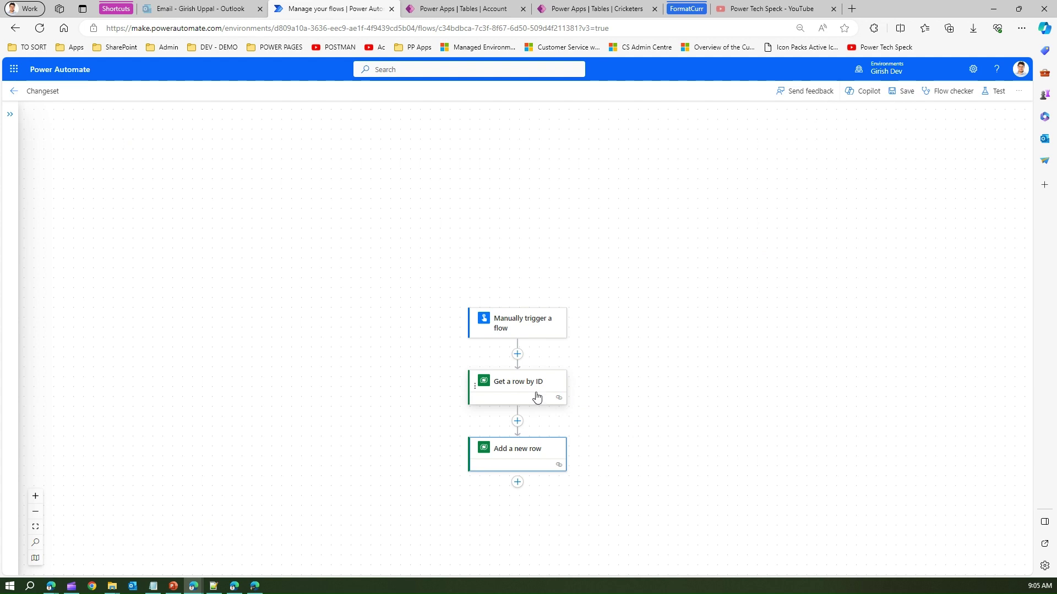
pyautogui.click(537, 397)
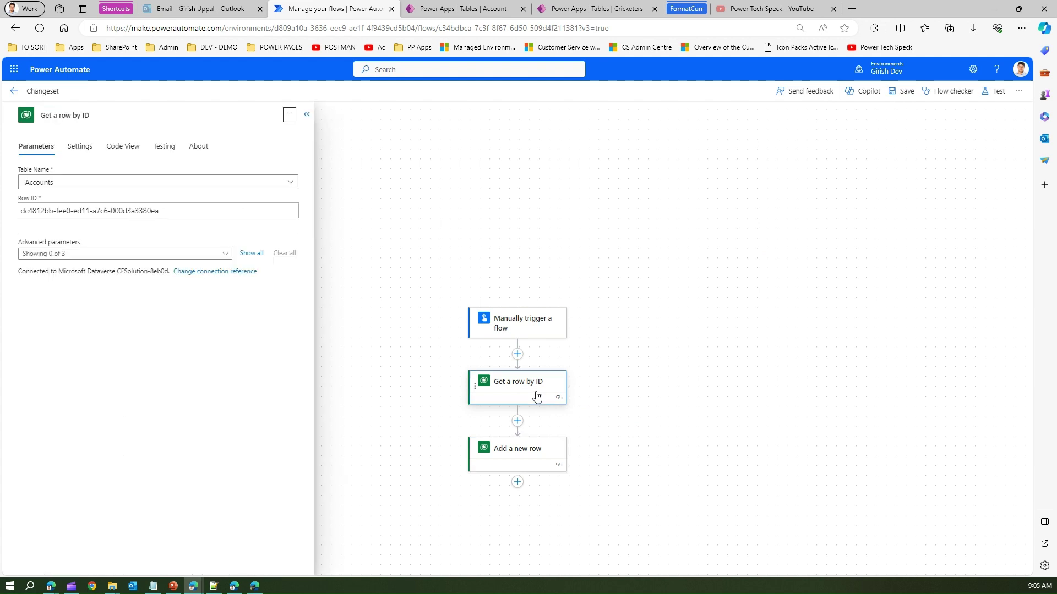
pyautogui.tripleClick(165, 213)
pyautogui.write('e64812bb-fee0-ed11-a7c6-000d3a3380ea')
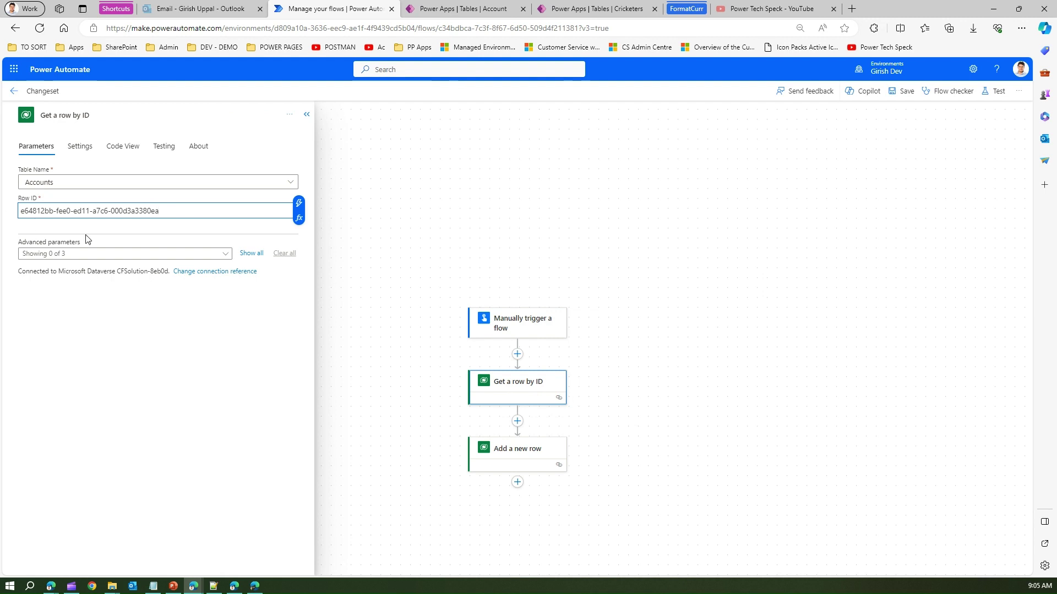
pyautogui.click(397, 396)
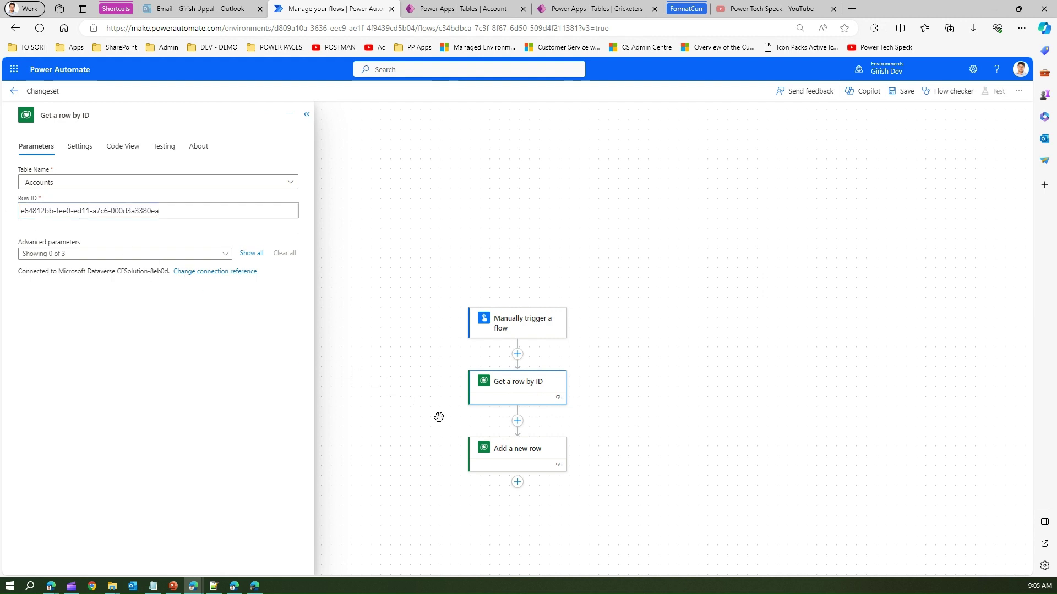
# Review the Add a new row action's parameters and compare the existing rows in the Account and Cricketers tables.
pyautogui.click(517, 451)
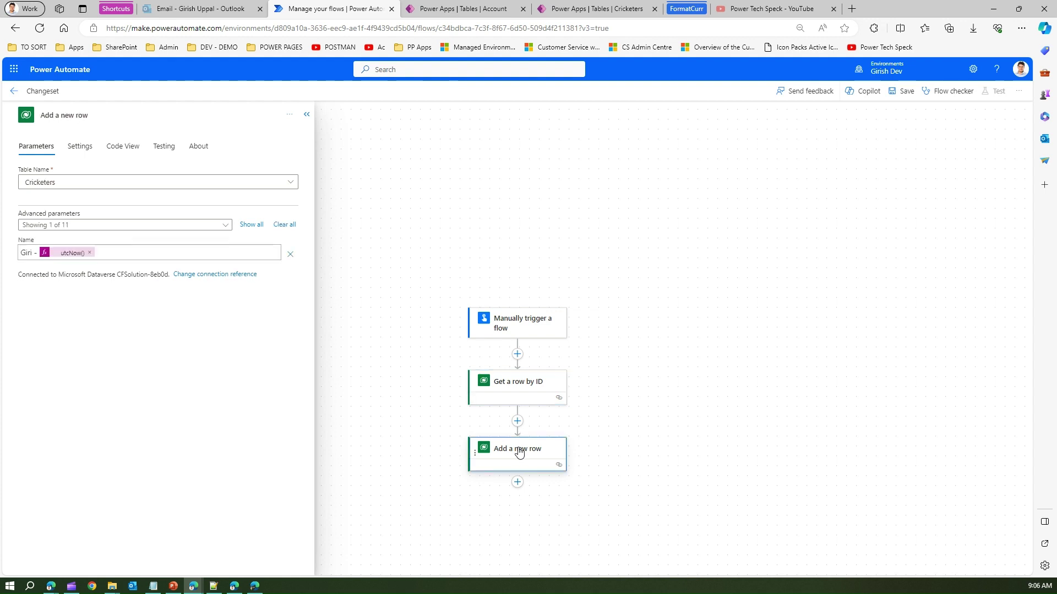
pyautogui.click(586, 9)
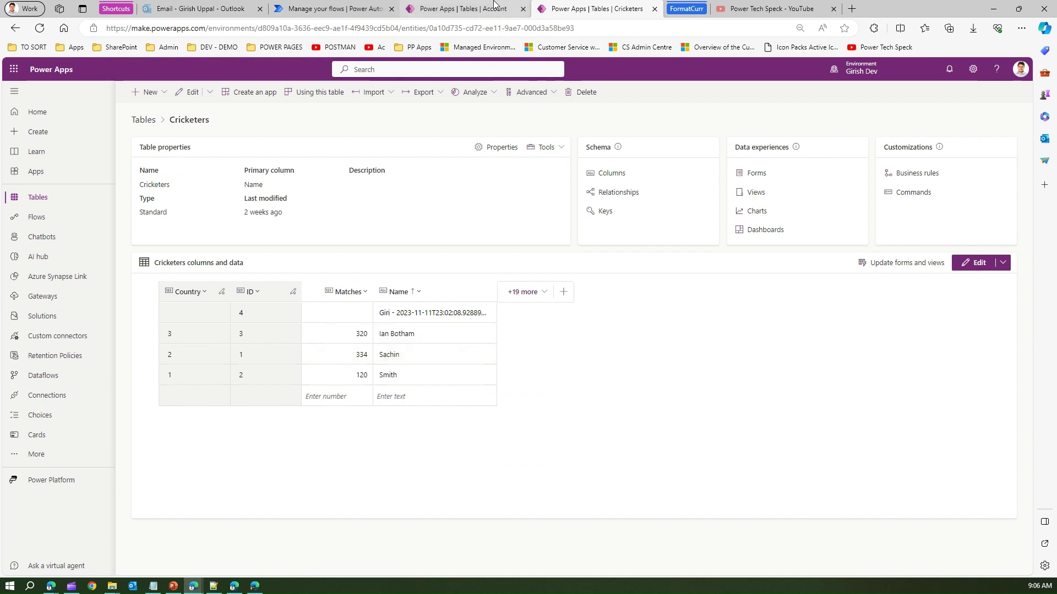
pyautogui.click(477, 7)
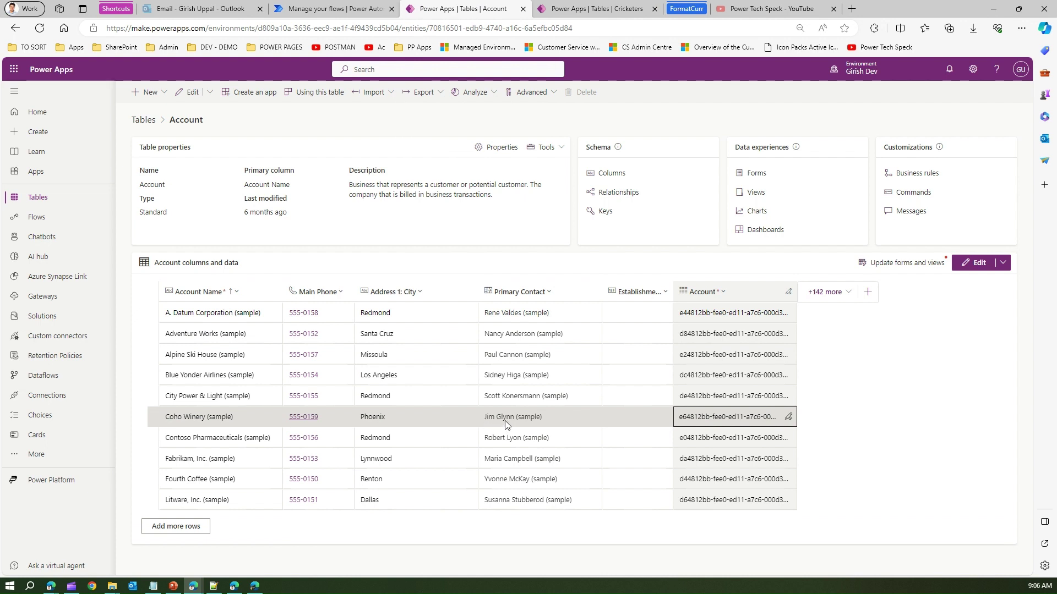
pyautogui.click(572, 7)
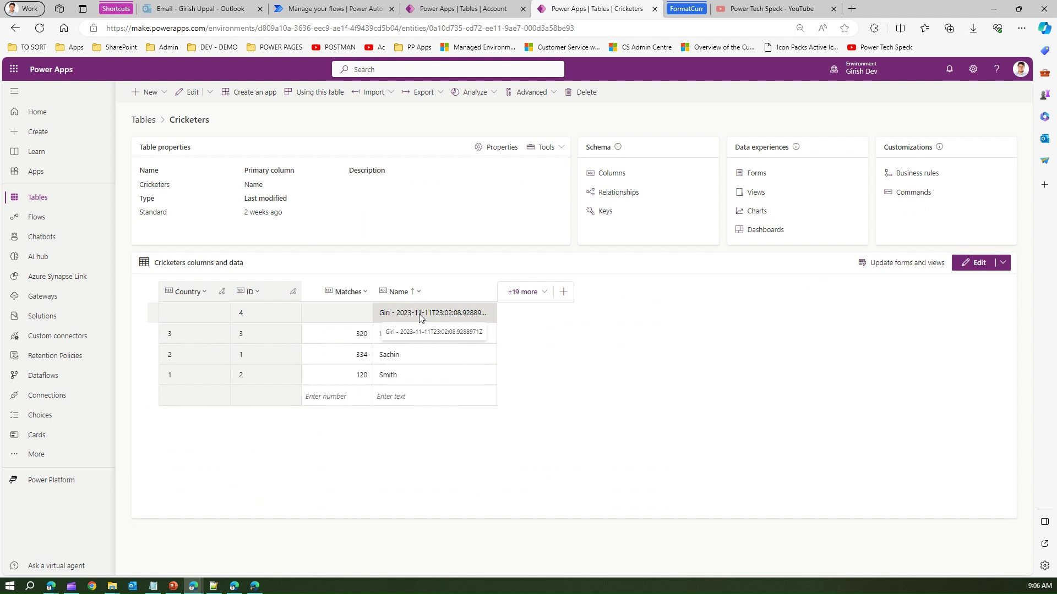
# Save the Changeset flow and run a manual test of it.
pyautogui.click(334, 9)
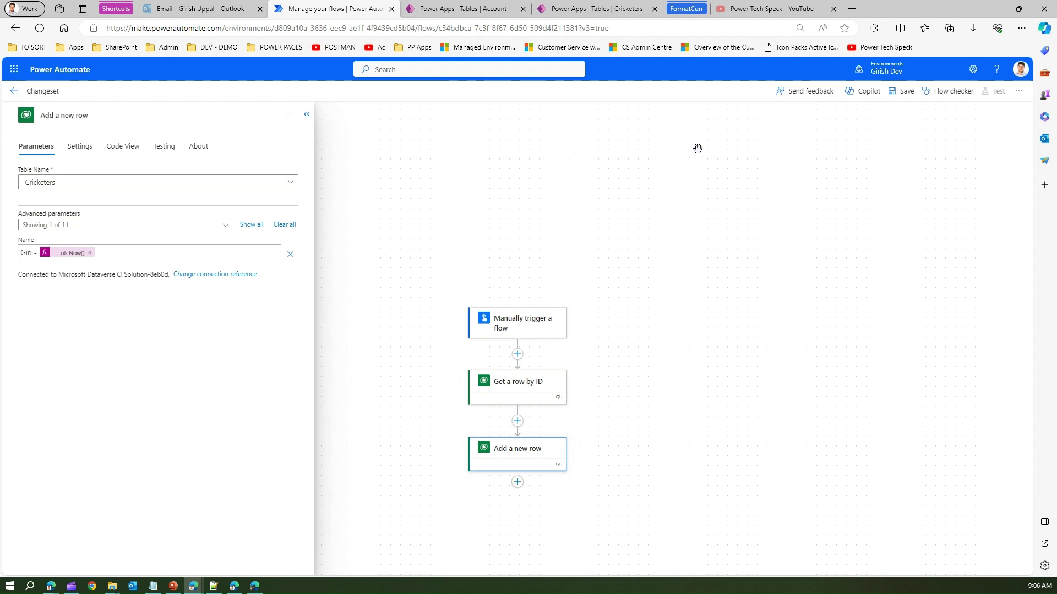
pyautogui.click(899, 97)
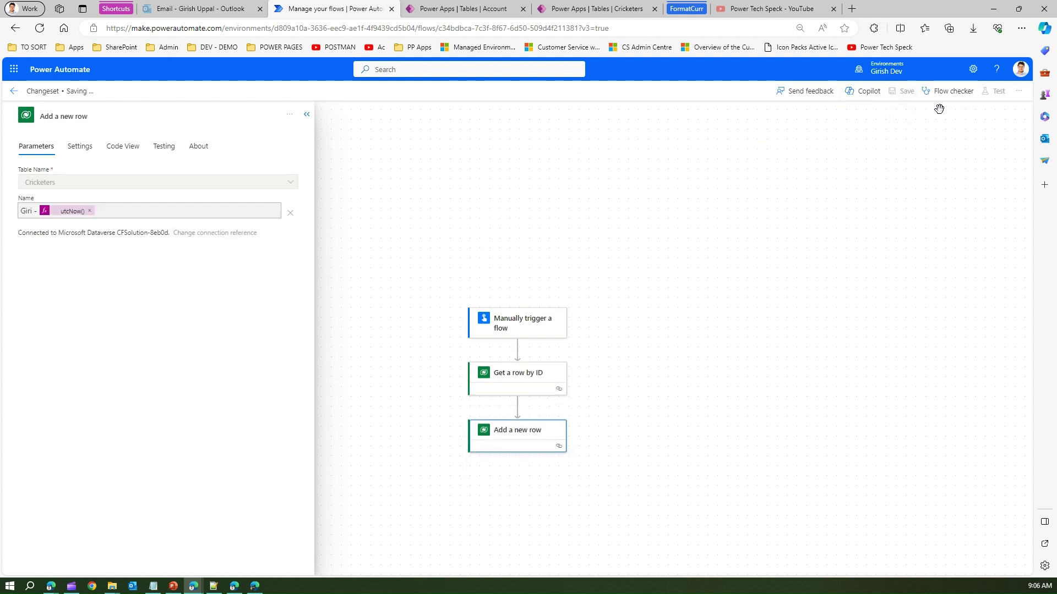
pyautogui.click(307, 114)
pyautogui.click(995, 92)
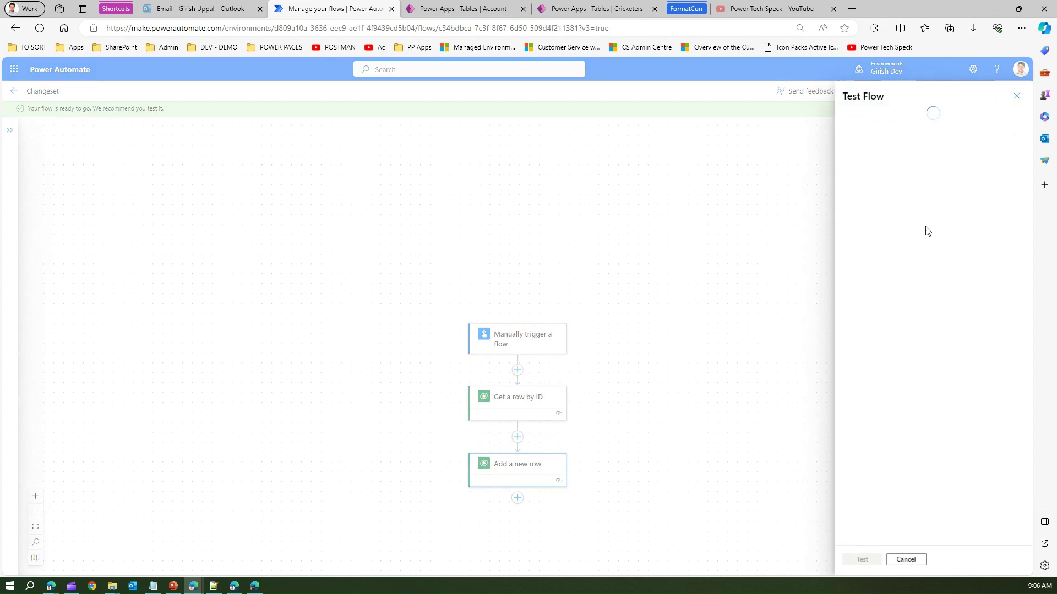
pyautogui.click(858, 119)
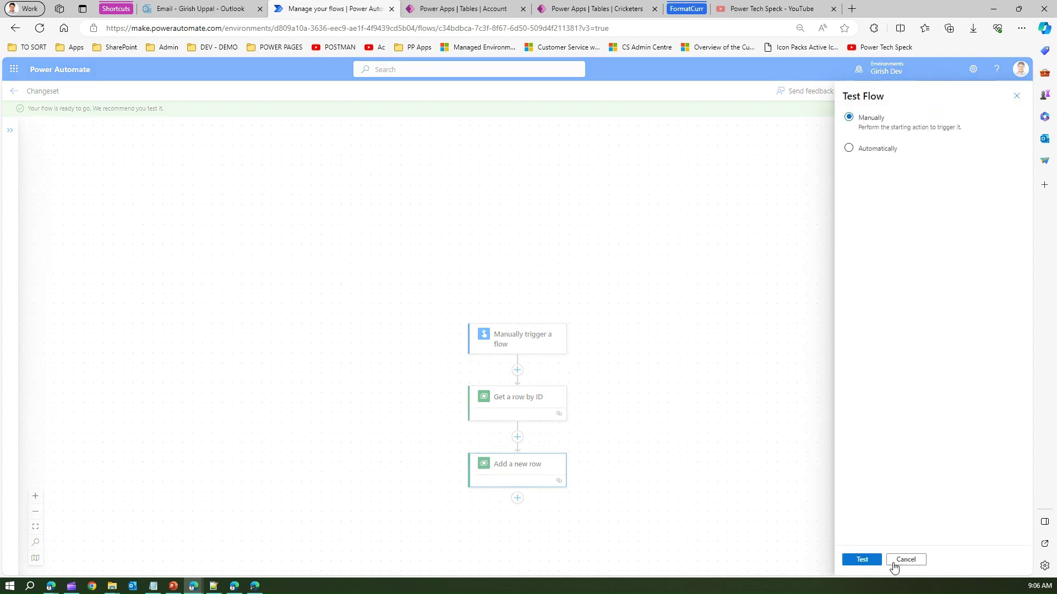
pyautogui.click(874, 561)
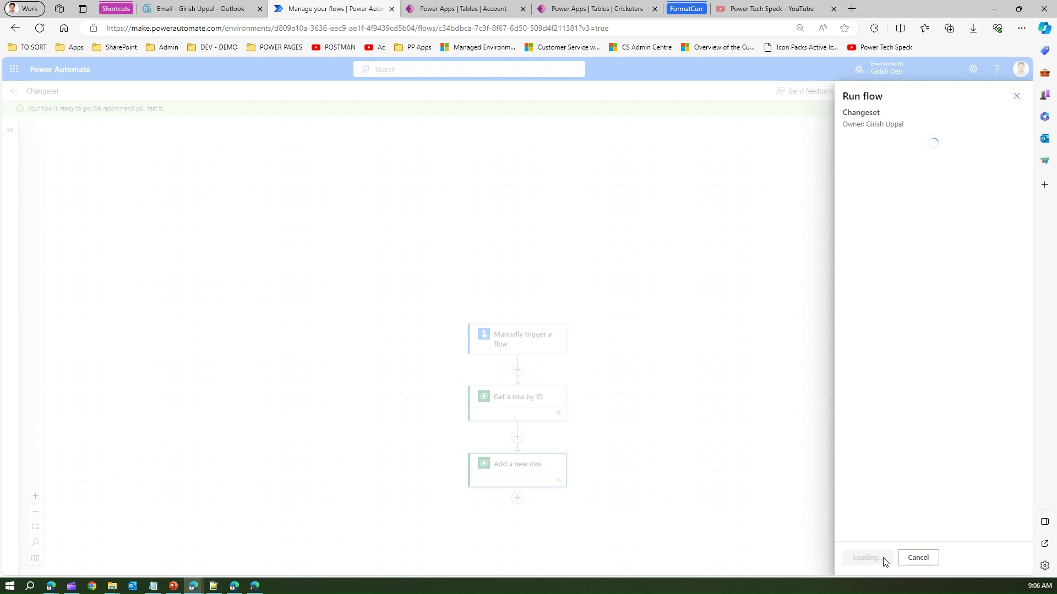
pyautogui.click(883, 565)
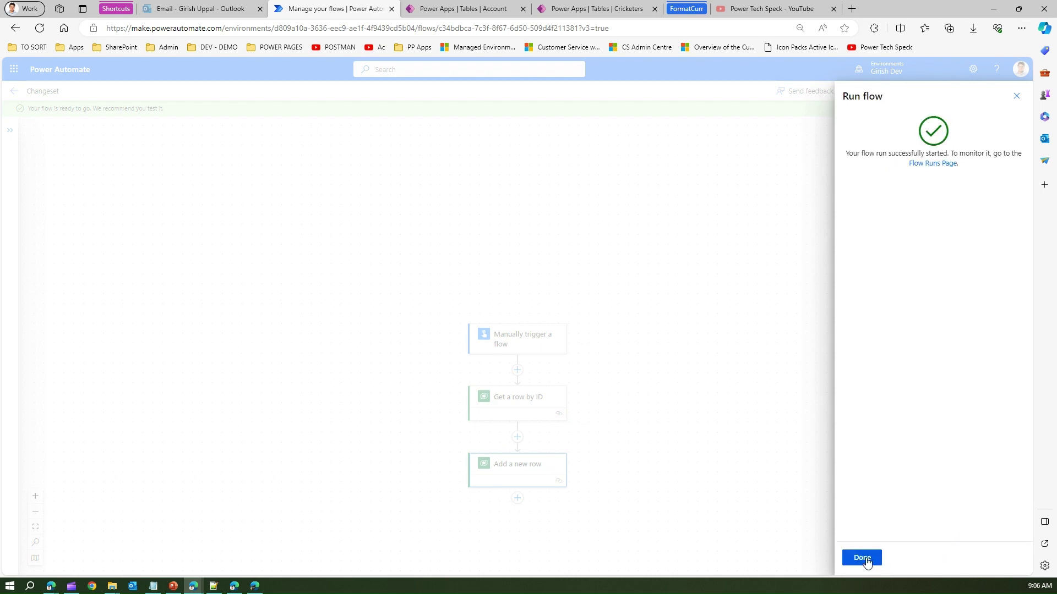
pyautogui.click(862, 557)
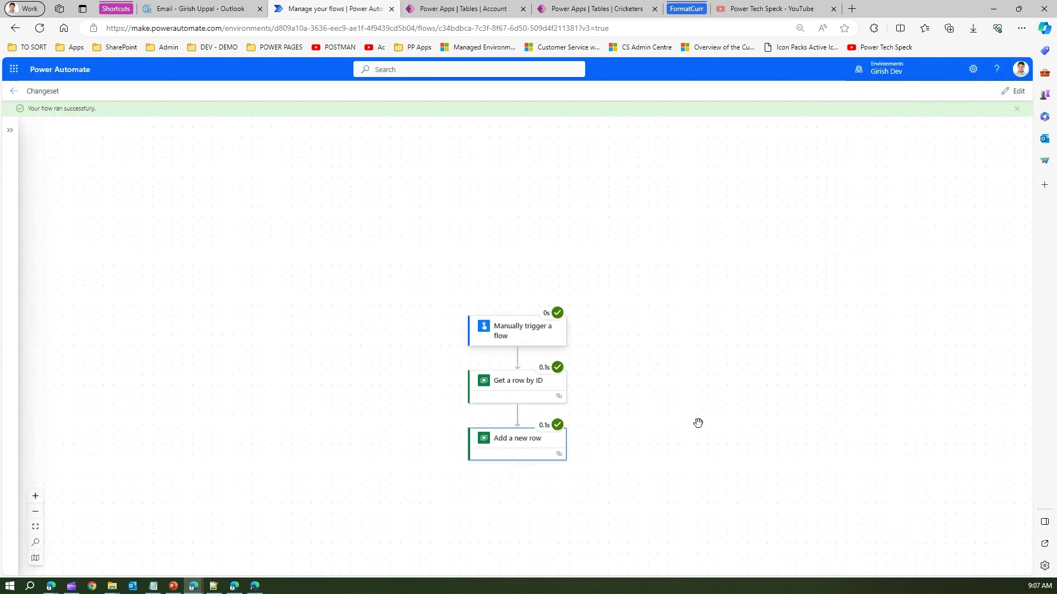
# Refresh the Cricketers table and check its rows for the record added by the flow run.
pyautogui.click(578, 8)
pyautogui.click(39, 28)
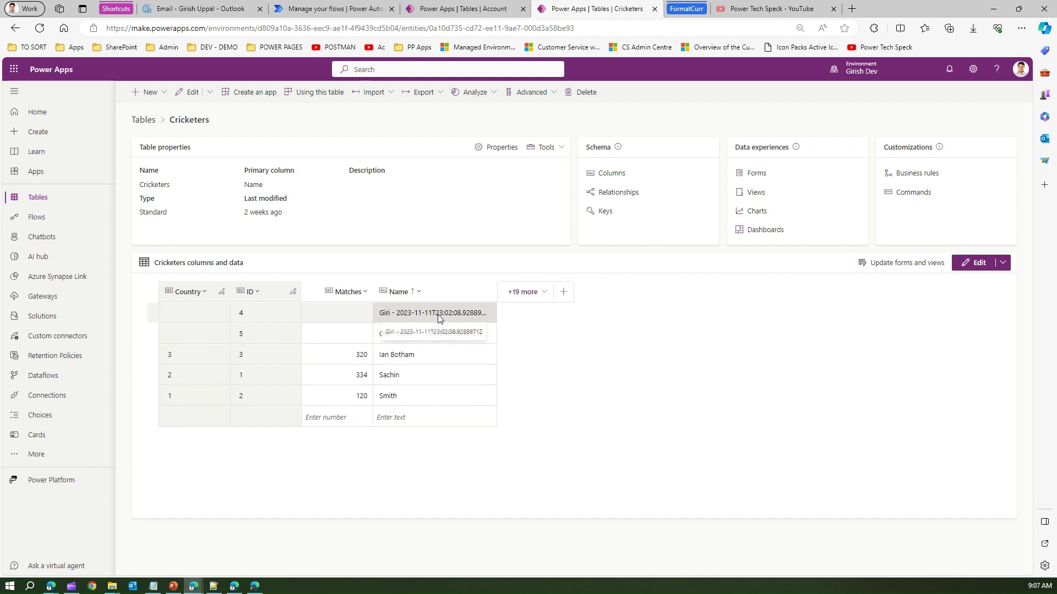
pyautogui.click(429, 9)
# Examine the Get a row by ID action's inputs and its returned output body in the Changeset flow run.
pyautogui.click(341, 10)
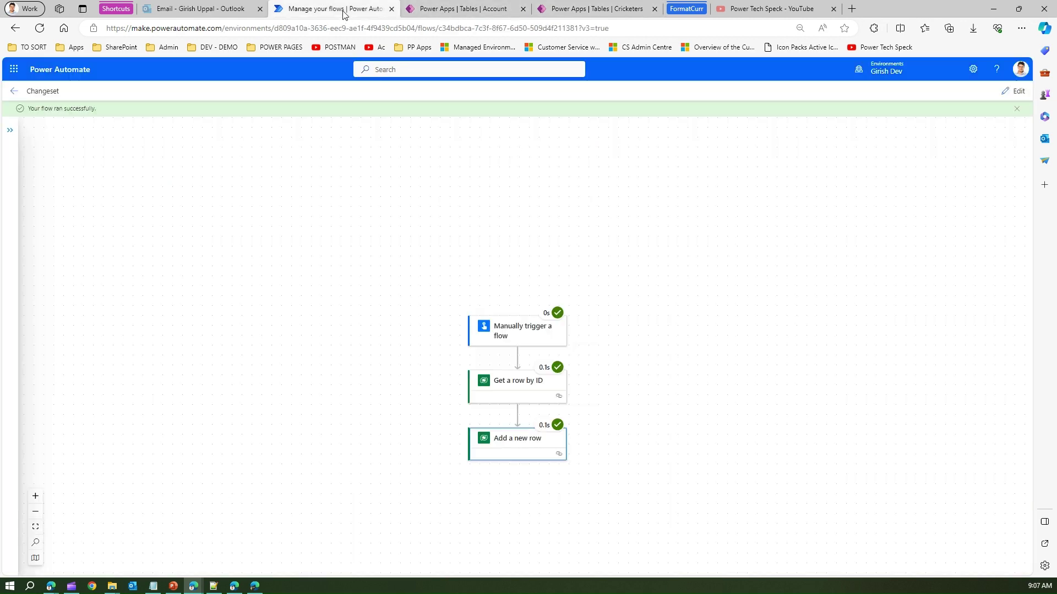
pyautogui.click(499, 405)
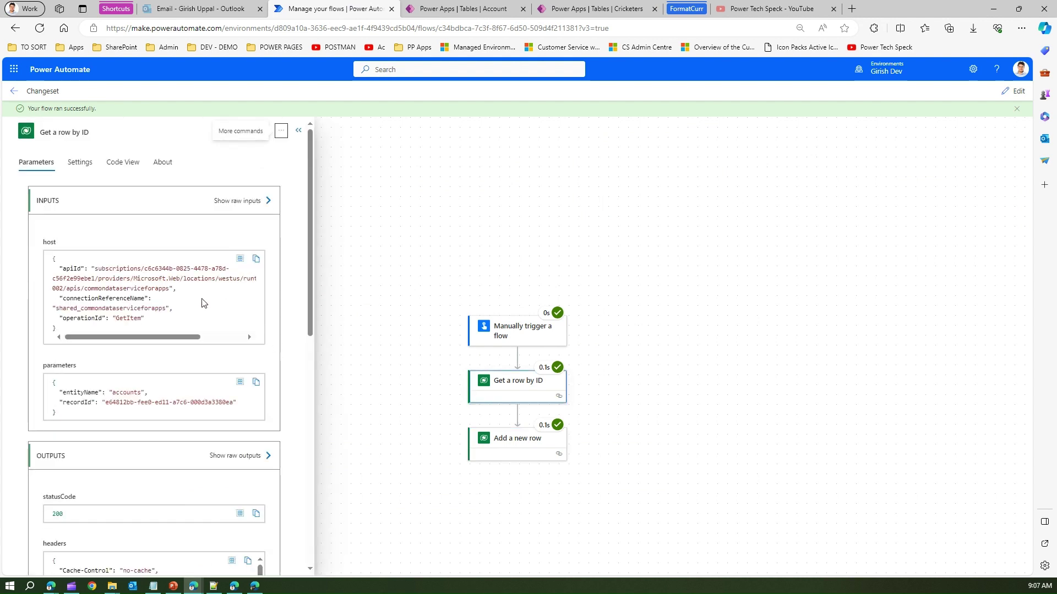
pyautogui.moveTo(309, 323); pyautogui.dragTo(308, 482)
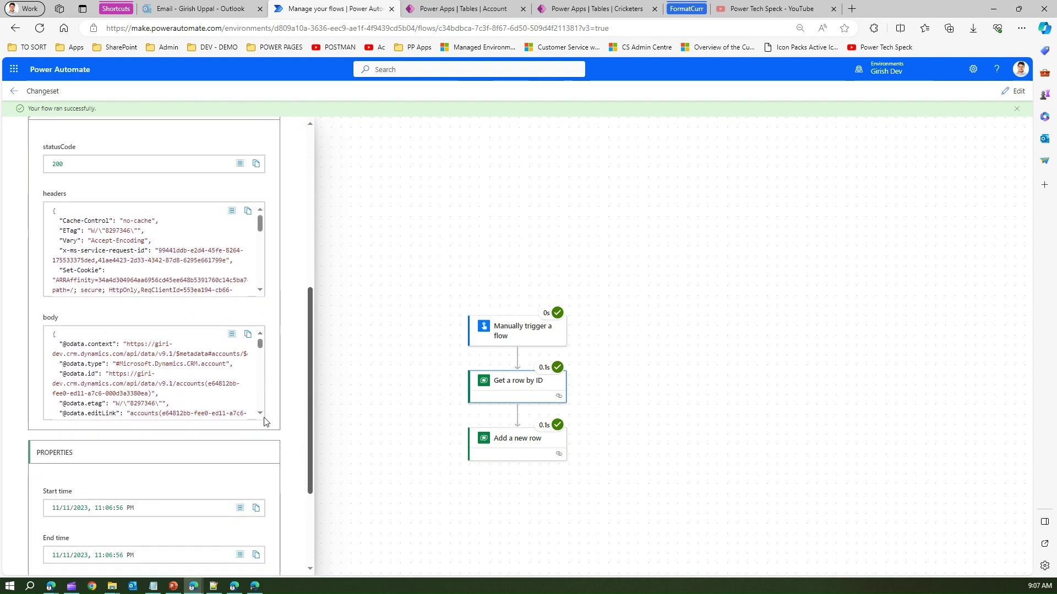
pyautogui.scroll(-5, 262, 418)
pyautogui.scroll(-3, 262, 418)
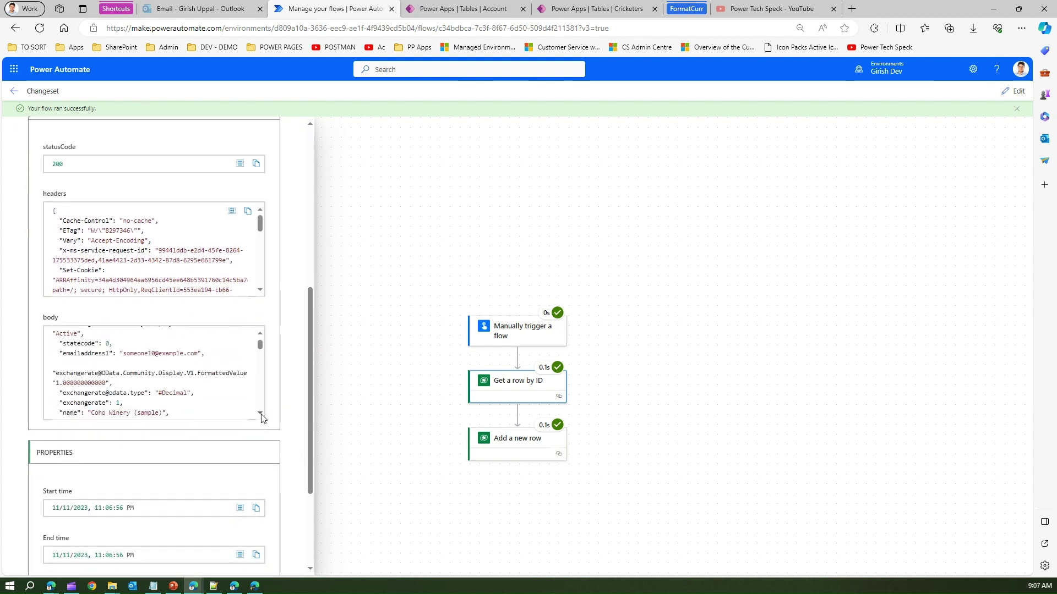
pyautogui.scroll(-5, 262, 418)
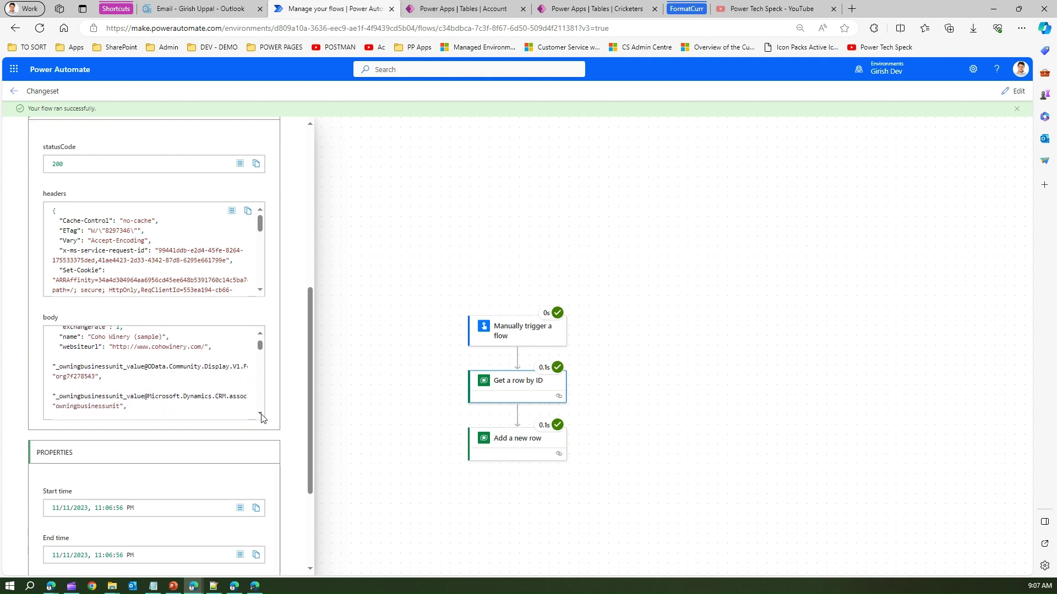
pyautogui.scroll(-5, 262, 419)
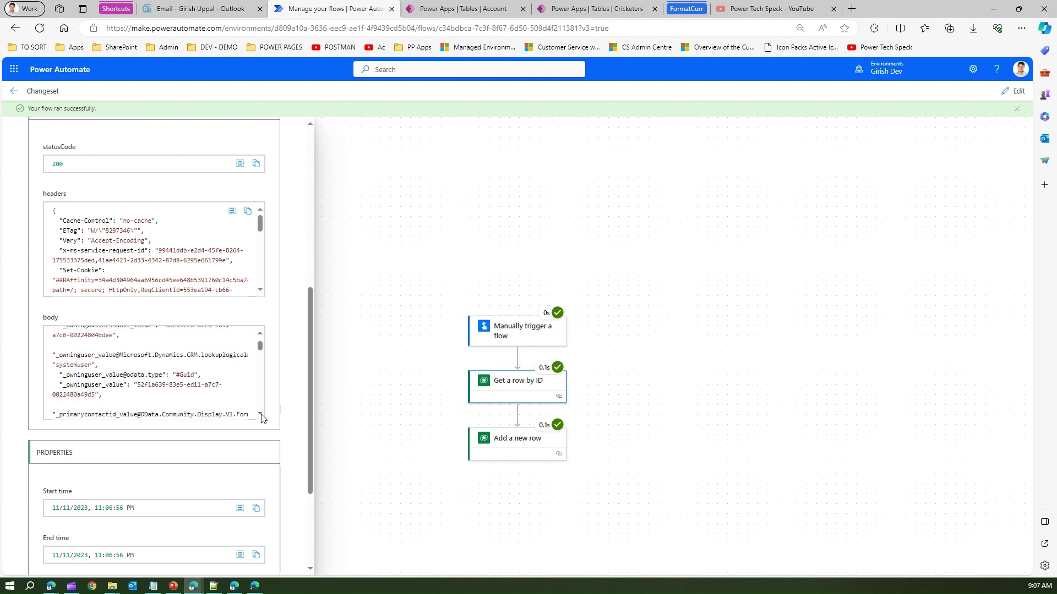
pyautogui.scroll(-5, 262, 418)
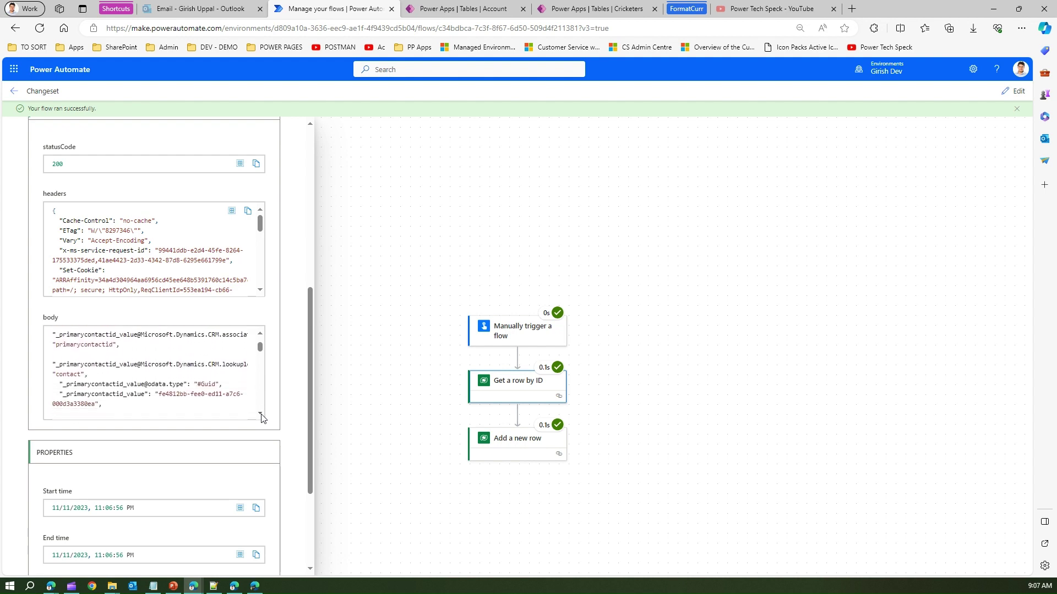
pyautogui.scroll(-5, 262, 418)
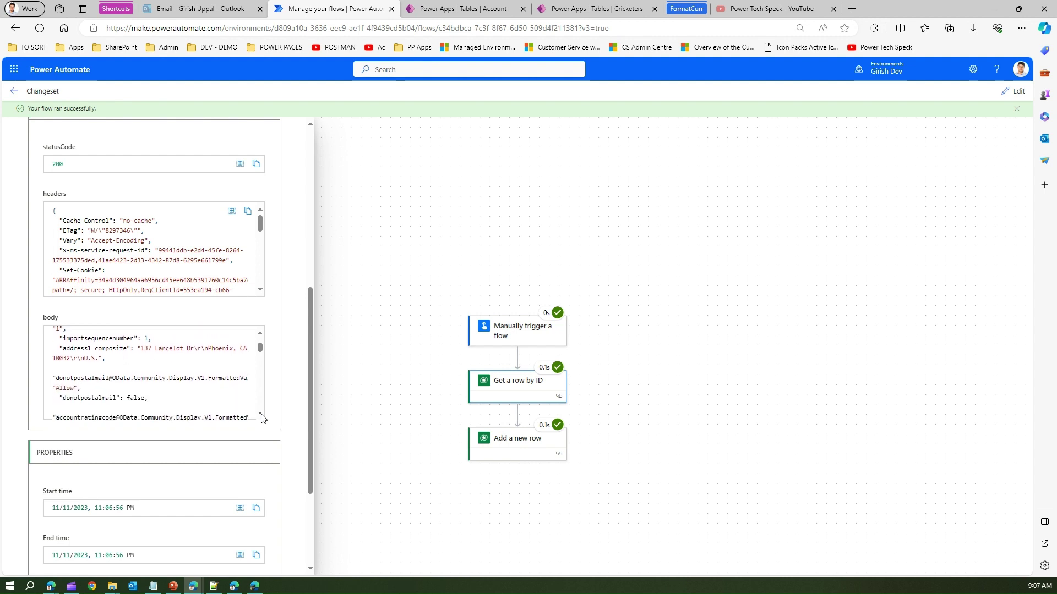
pyautogui.scroll(-5, 262, 418)
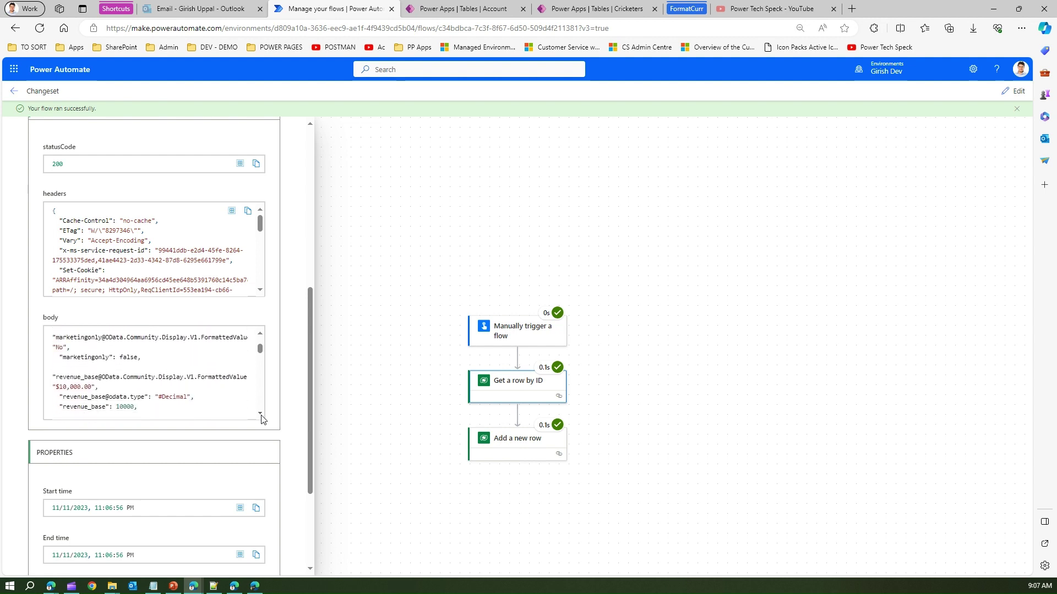
pyautogui.scroll(-2, 262, 419)
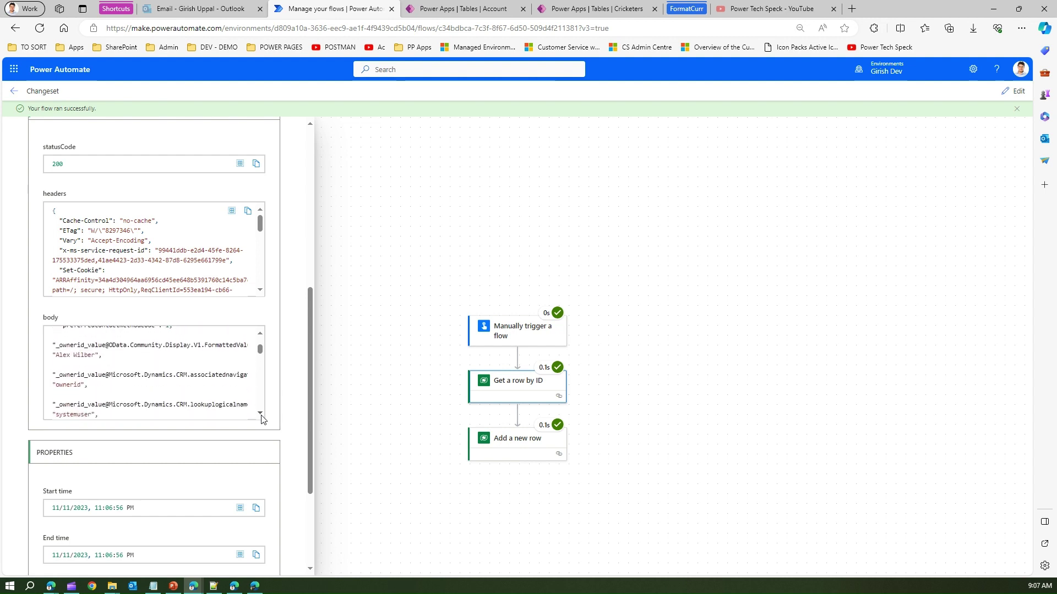
pyautogui.scroll(-1, 263, 420)
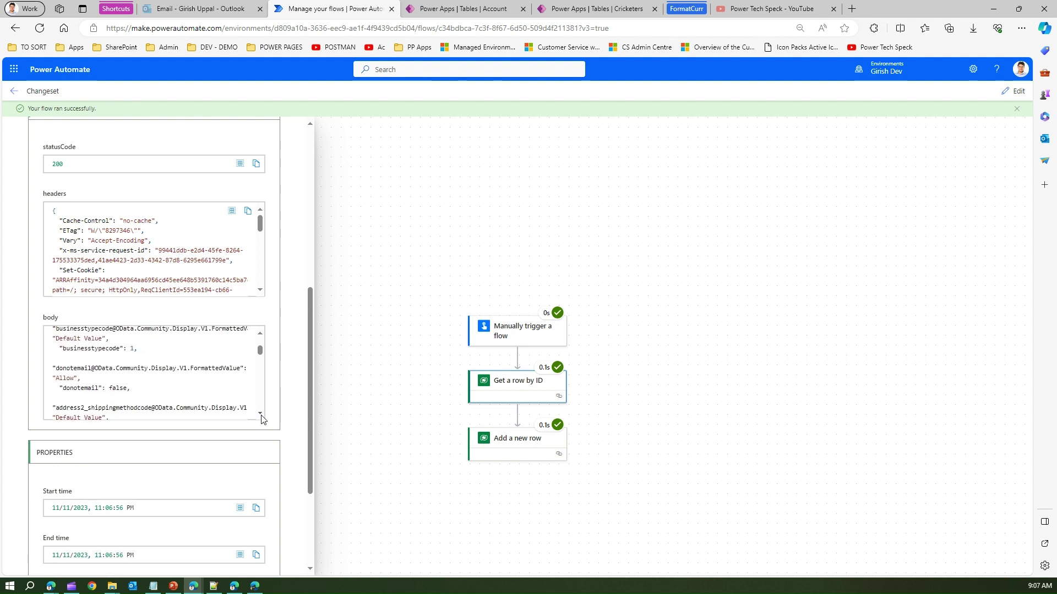
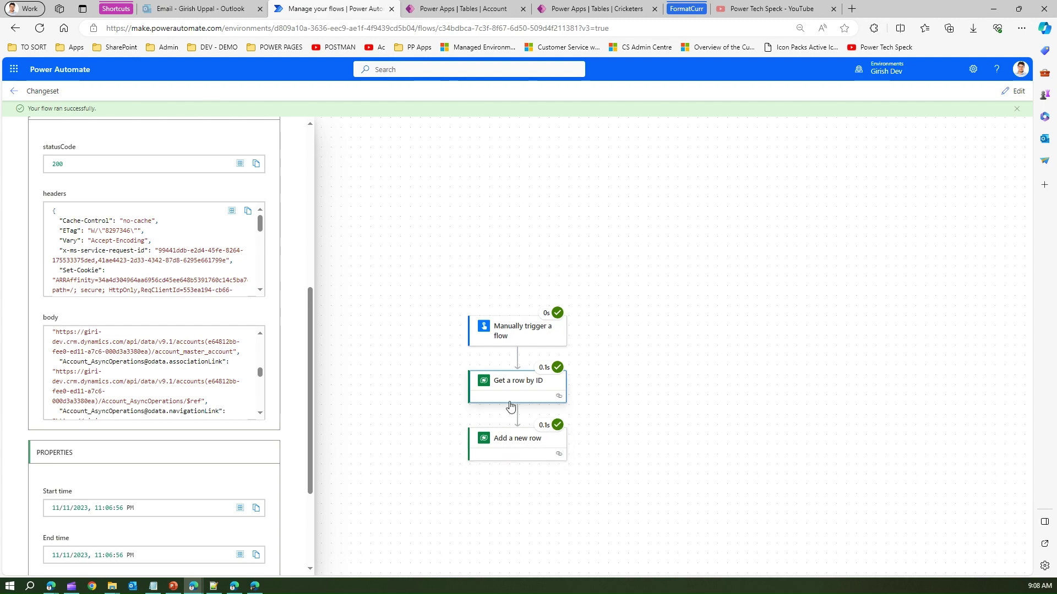
# Check the Add a new row action in the run and return the Changeset flow to edit mode.
pyautogui.click(519, 450)
pyautogui.click(1018, 92)
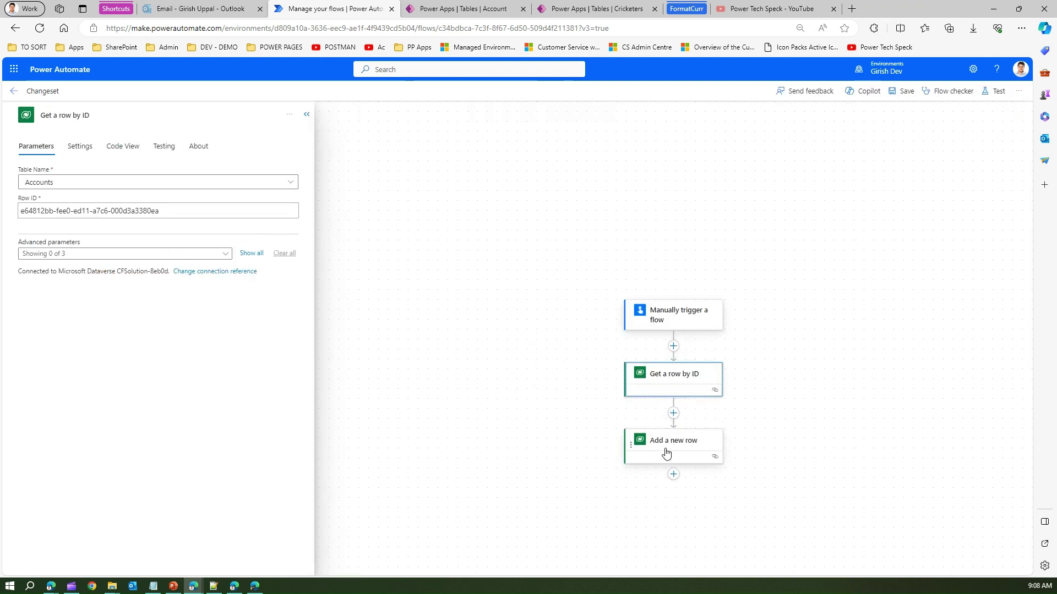
pyautogui.moveTo(510, 388); pyautogui.dragTo(413, 293)
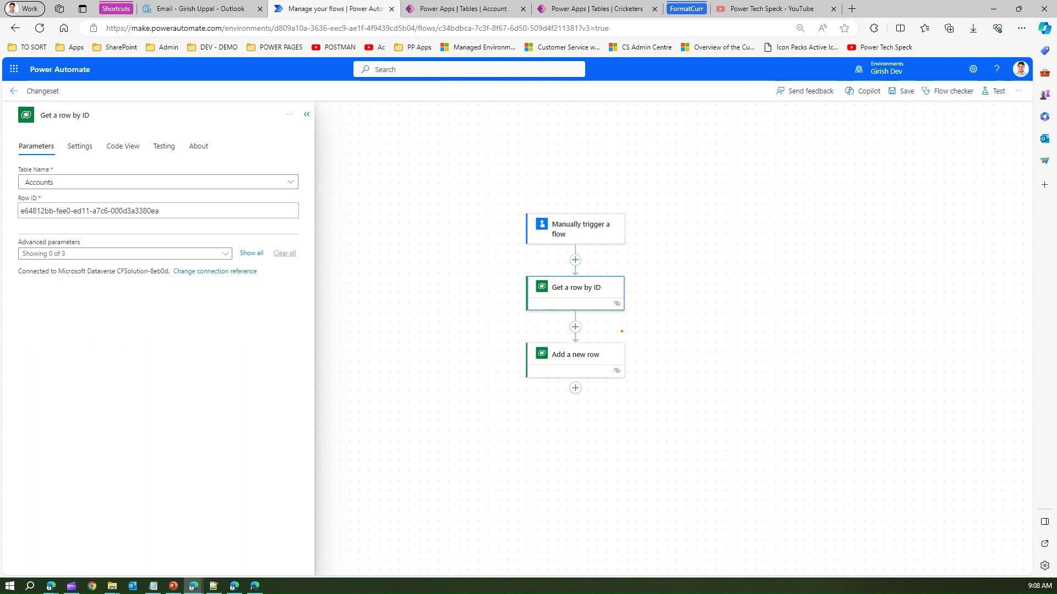
pyautogui.moveTo(621, 330)
pyautogui.mouseDown()
pyautogui.moveTo(675, 358)
pyautogui.moveTo(678, 473)
pyautogui.mouseUp()
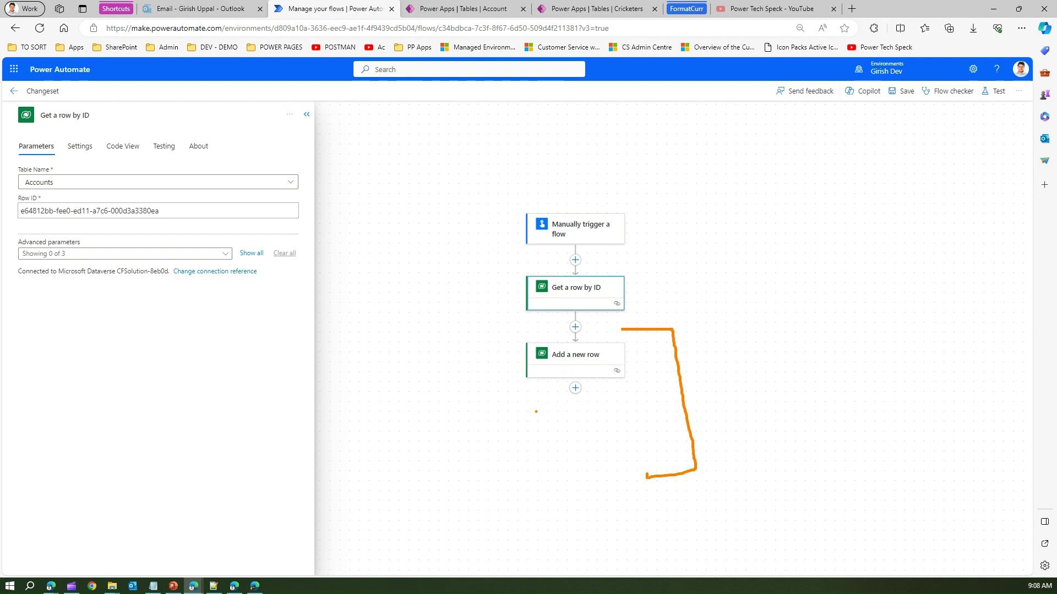
pyautogui.moveTo(509, 413); pyautogui.dragTo(626, 415)
pyautogui.moveTo(515, 452)
pyautogui.mouseDown()
pyautogui.moveTo(589, 451)
pyautogui.moveTo(593, 465)
pyautogui.mouseUp()
pyautogui.moveTo(535, 332)
pyautogui.mouseDown()
pyautogui.moveTo(472, 471)
pyautogui.moveTo(731, 476)
pyautogui.moveTo(679, 341)
pyautogui.moveTo(533, 332)
pyautogui.mouseUp()
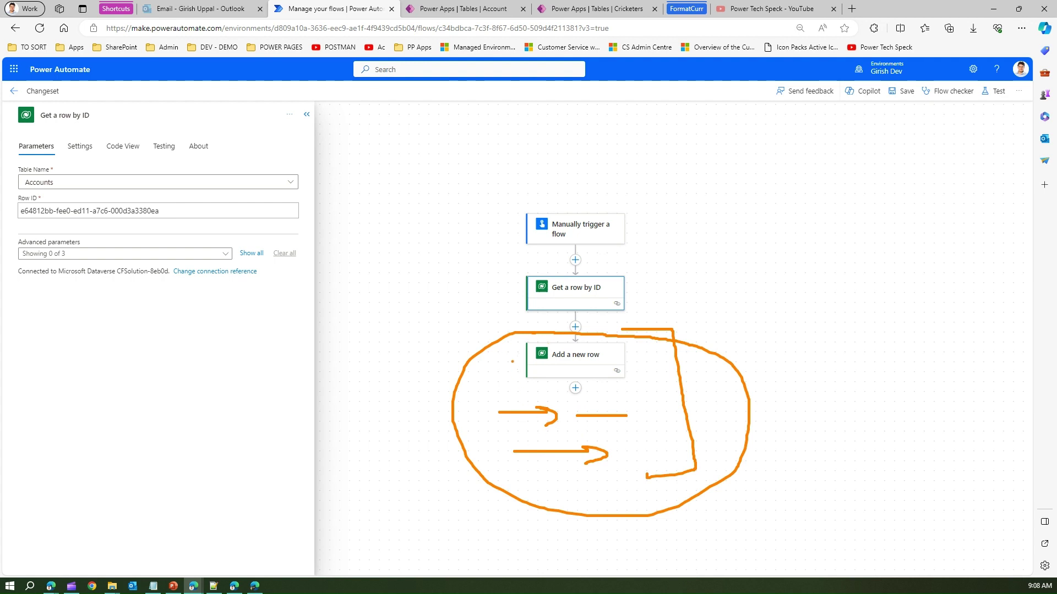
pyautogui.moveTo(522, 362); pyautogui.dragTo(501, 373)
pyautogui.moveTo(495, 445); pyautogui.dragTo(519, 469)
pyautogui.moveTo(508, 327)
pyautogui.mouseDown()
pyautogui.moveTo(468, 339)
pyautogui.moveTo(509, 547)
pyautogui.moveTo(846, 419)
pyautogui.moveTo(569, 326)
pyautogui.moveTo(504, 327)
pyautogui.mouseUp()
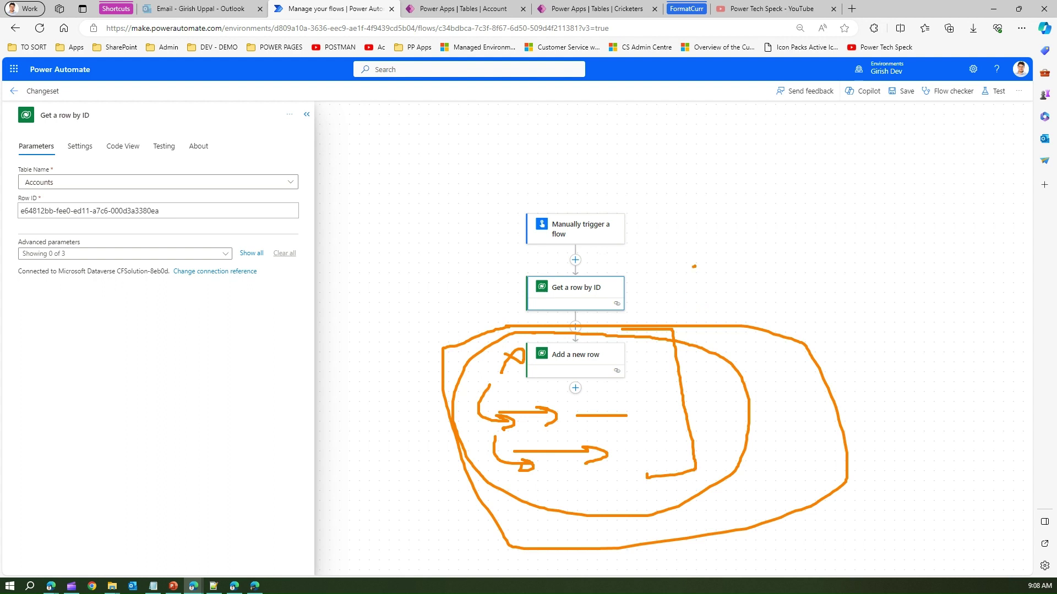
pyautogui.press('Escape')
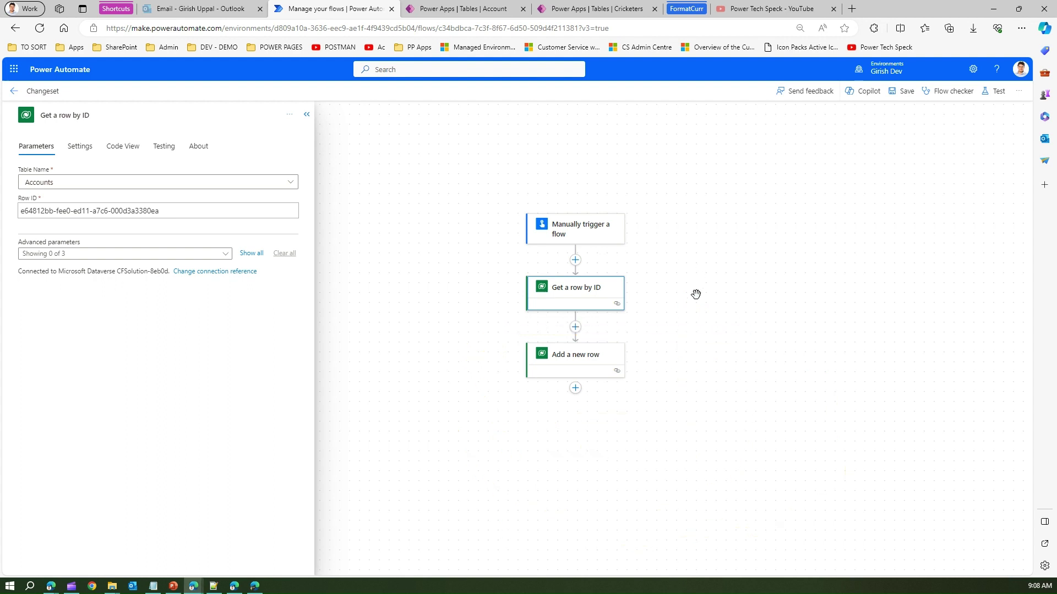
# Start adding an action after Add a new row, search for "dataverse", and look through all Microsoft Dataverse actions.
pyautogui.click(307, 114)
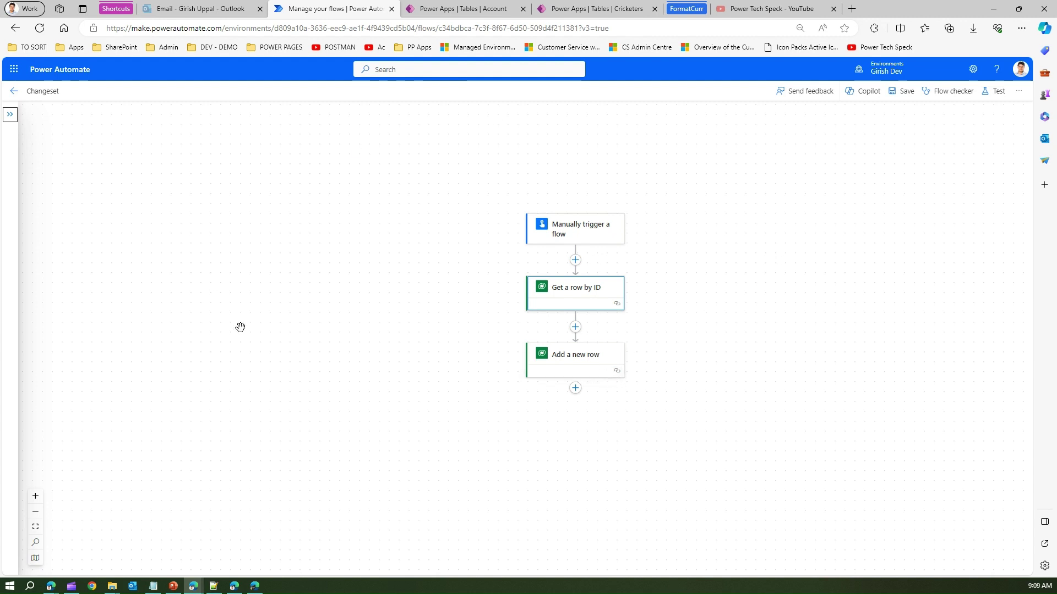
pyautogui.click(575, 389)
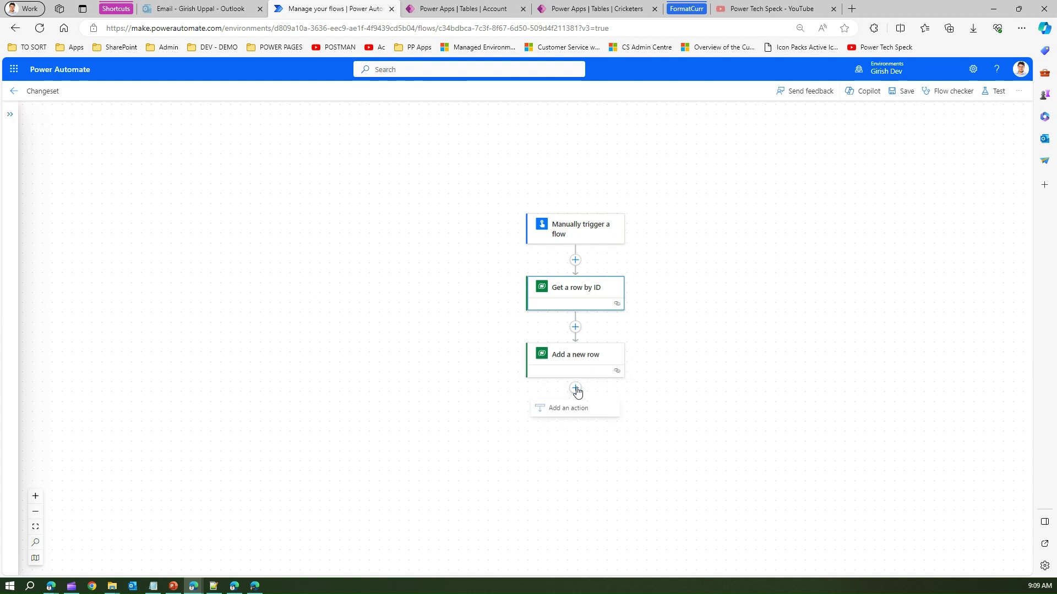
pyautogui.click(576, 409)
pyautogui.click(44, 146)
pyautogui.write('dataverse')
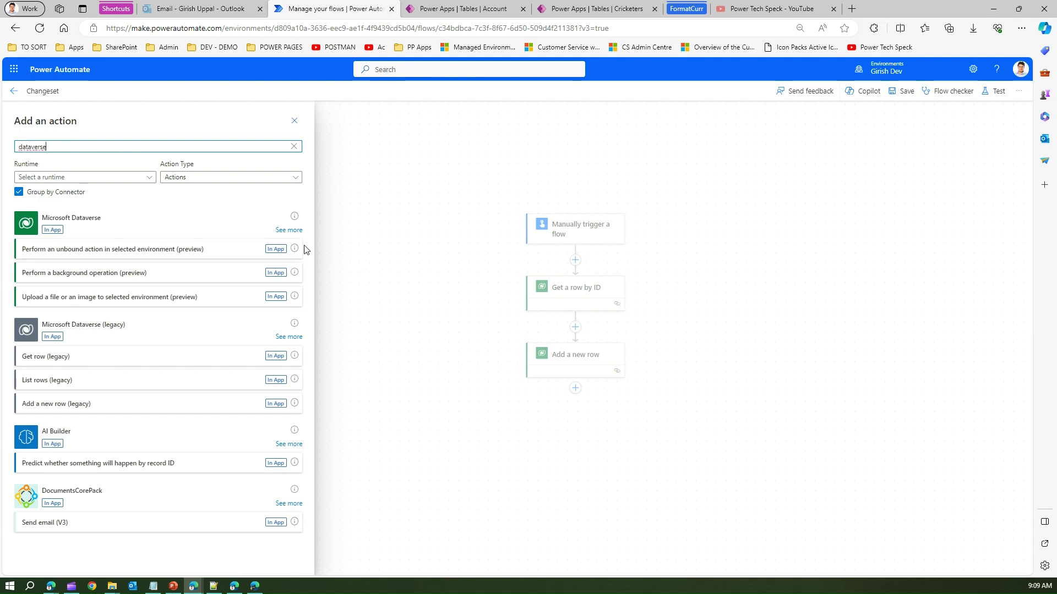
pyautogui.click(288, 229)
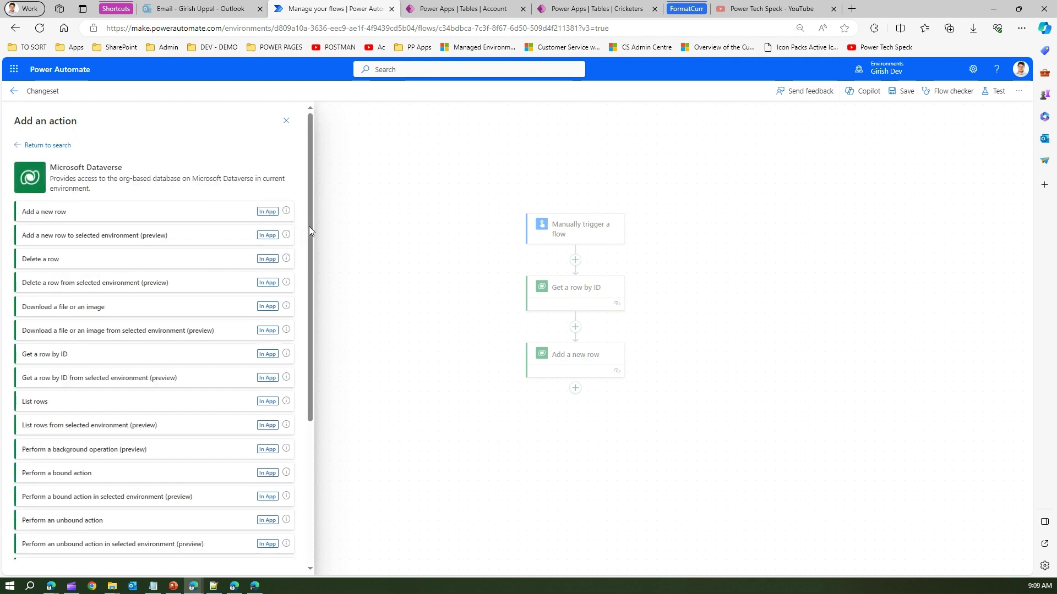
pyautogui.moveTo(309, 226); pyautogui.dragTo(325, 180)
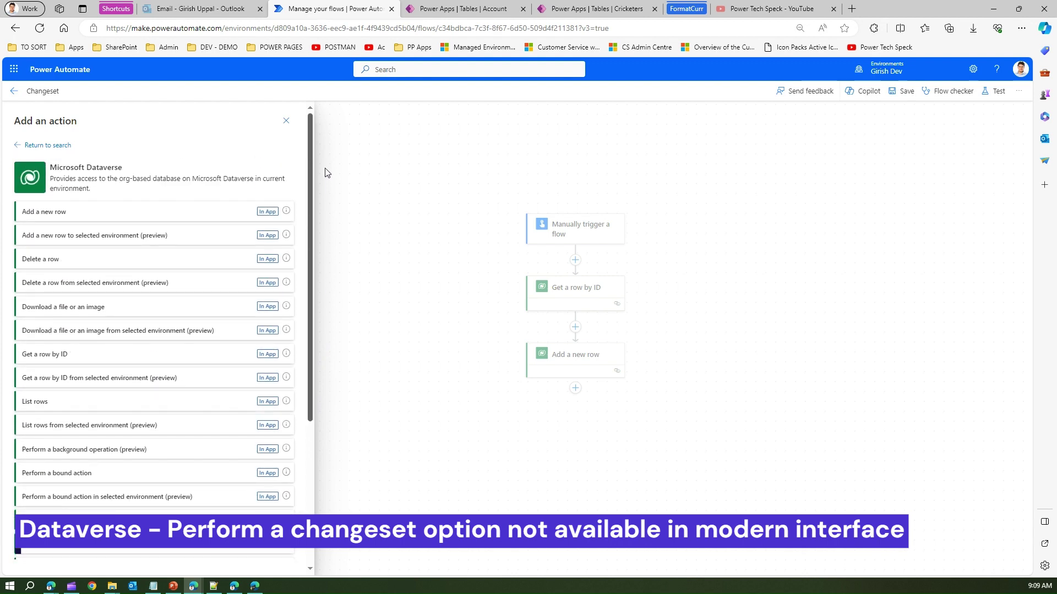
# Search the available actions for "changeset" and leave the action picker without adding anything.
pyautogui.click(48, 146)
pyautogui.moveTo(76, 148); pyautogui.dragTo(7, 146)
pyautogui.write('changeset')
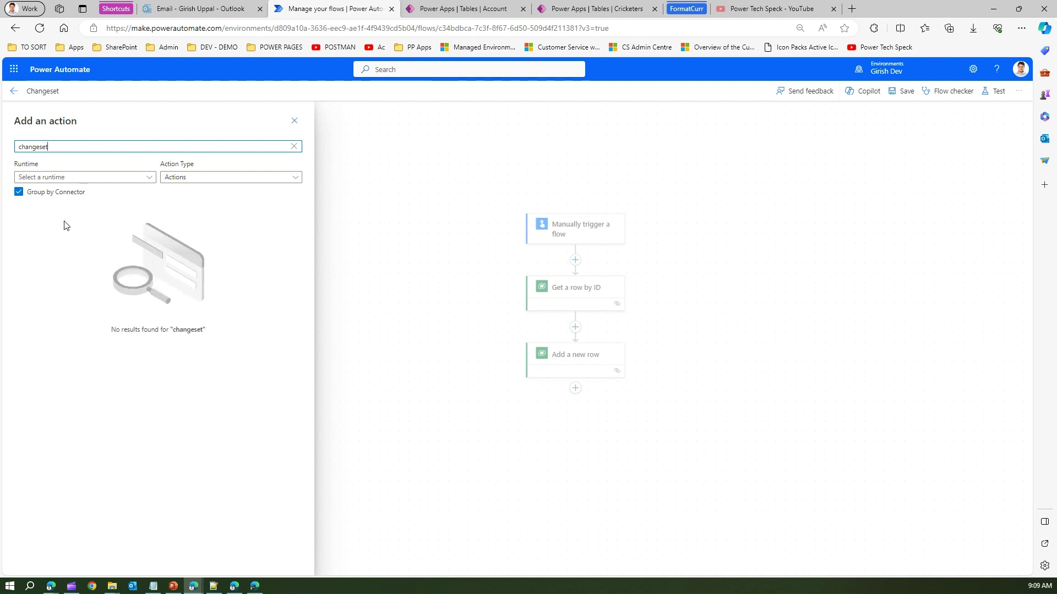
pyautogui.click(294, 120)
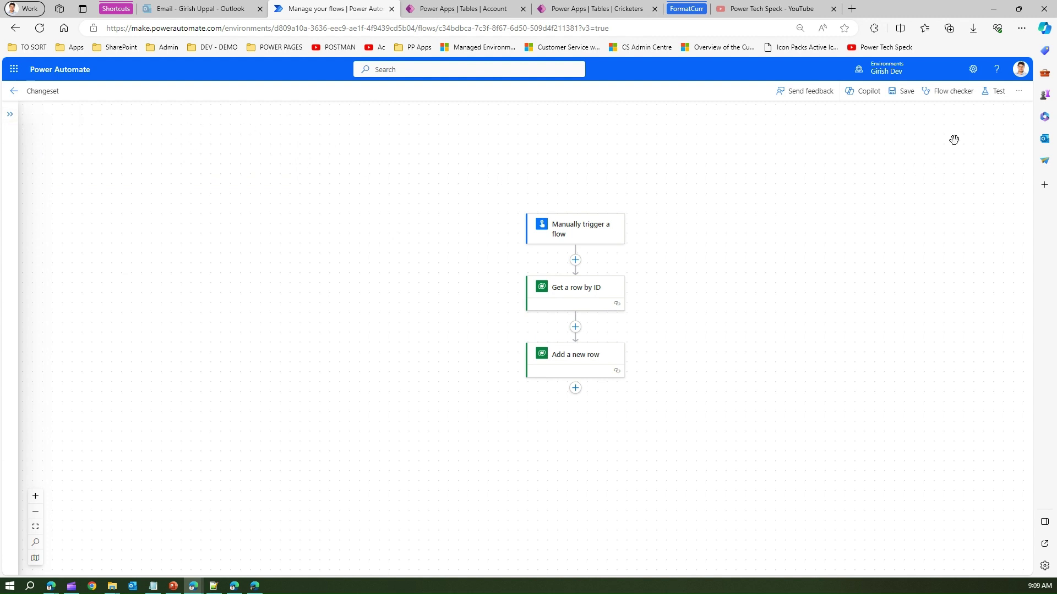
# Save the Changeset flow and switch it to the classic designer.
pyautogui.click(901, 92)
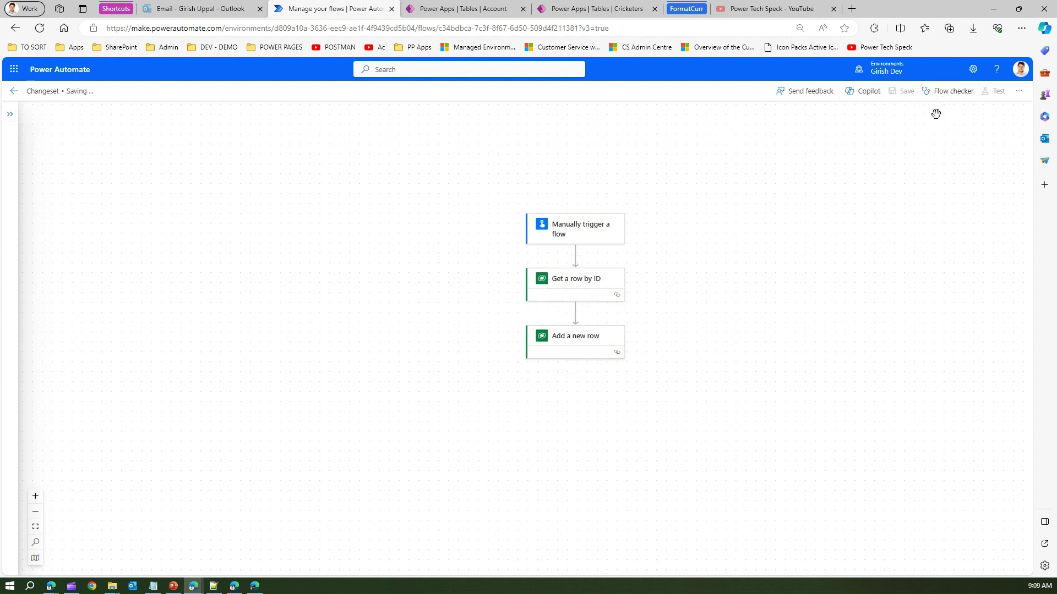
pyautogui.click(1019, 92)
pyautogui.click(1015, 111)
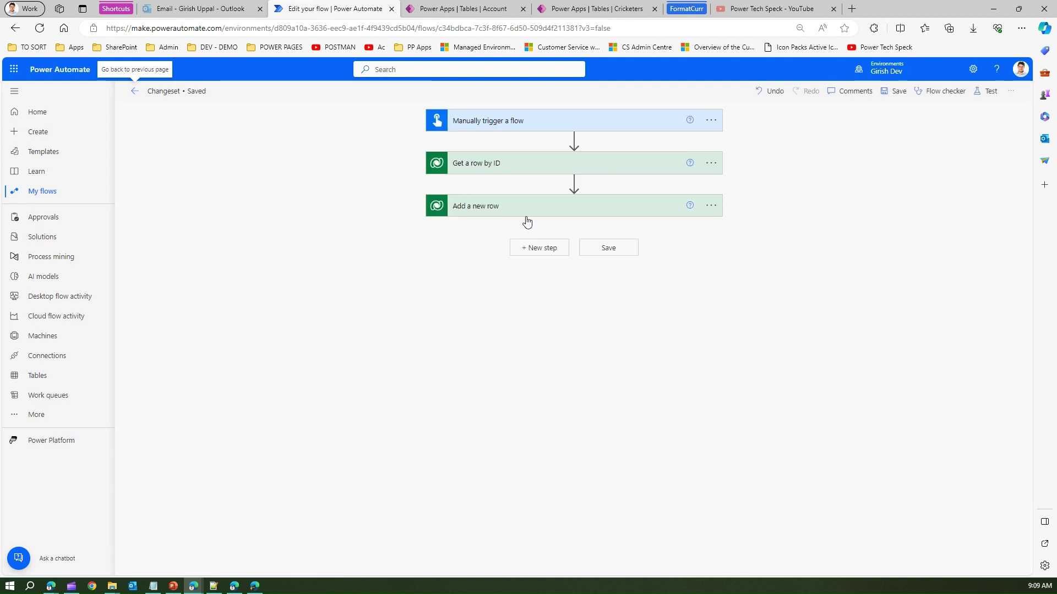
# Search for "changeset" and add a Dataverse Perform a changeset request action after Add a new row.
pyautogui.click(557, 250)
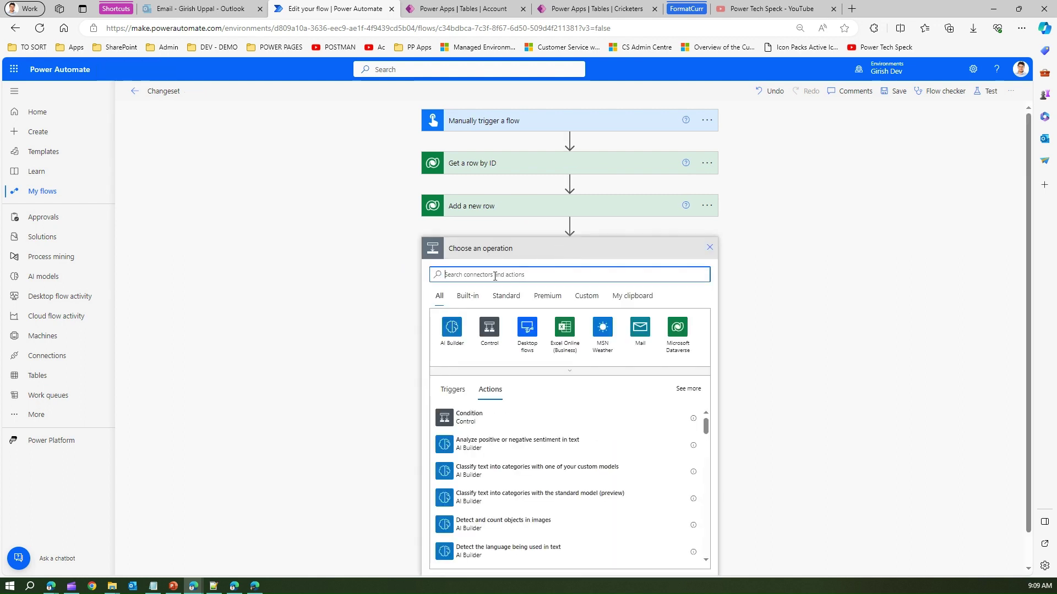
pyautogui.write('changese')
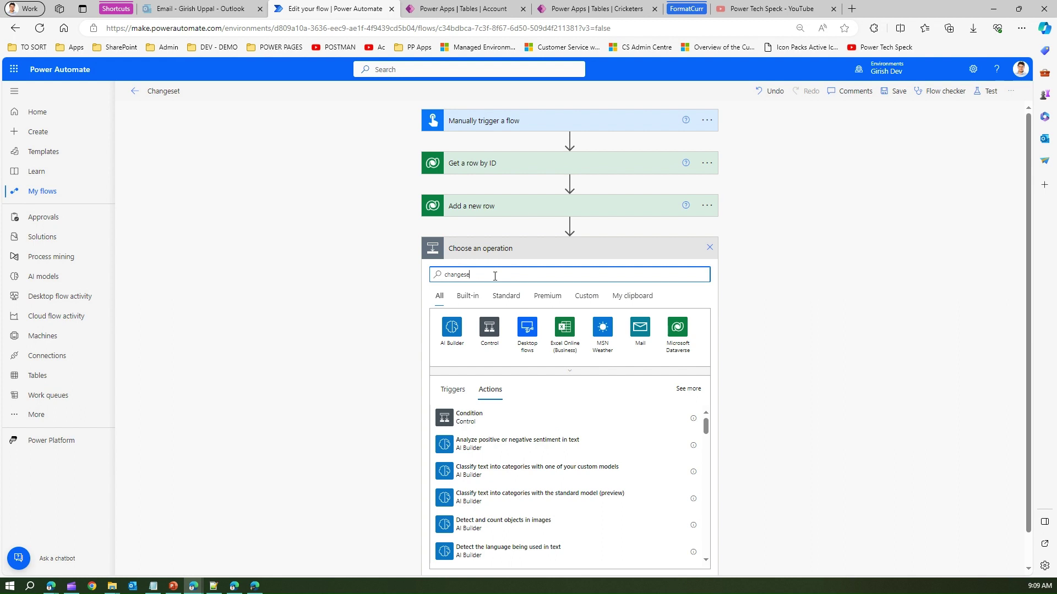
pyautogui.write('t')
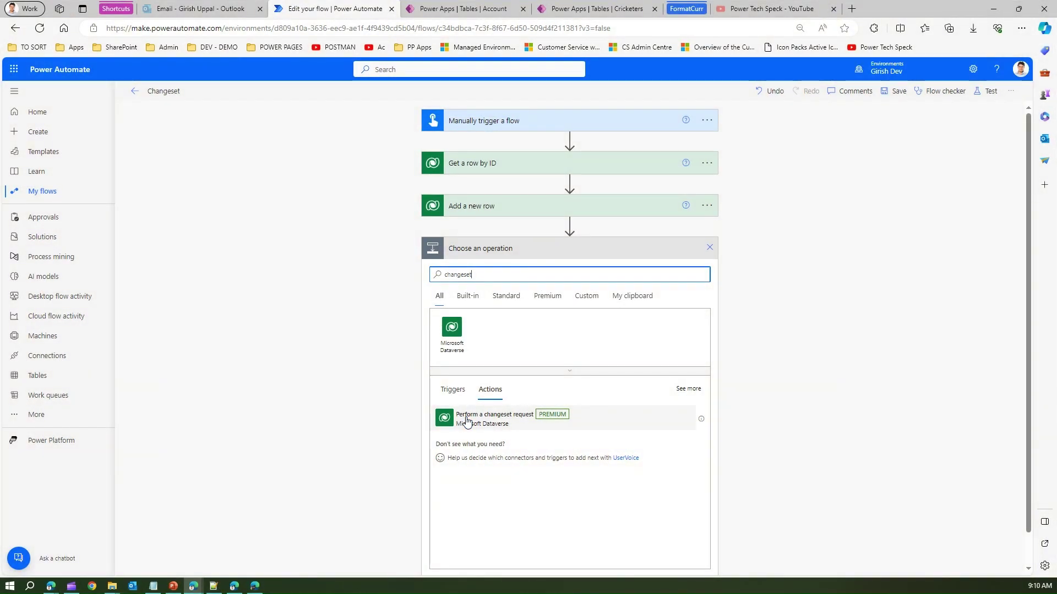
pyautogui.click(467, 421)
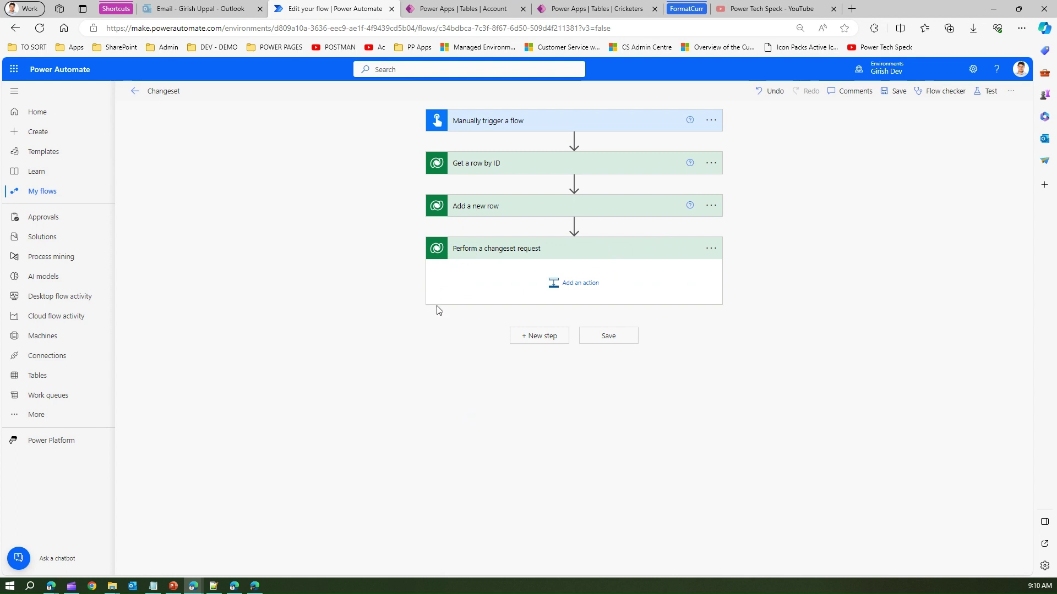
# Check which triggers and actions are offered inside the changeset request, and close the operation picker.
pyautogui.click(593, 287)
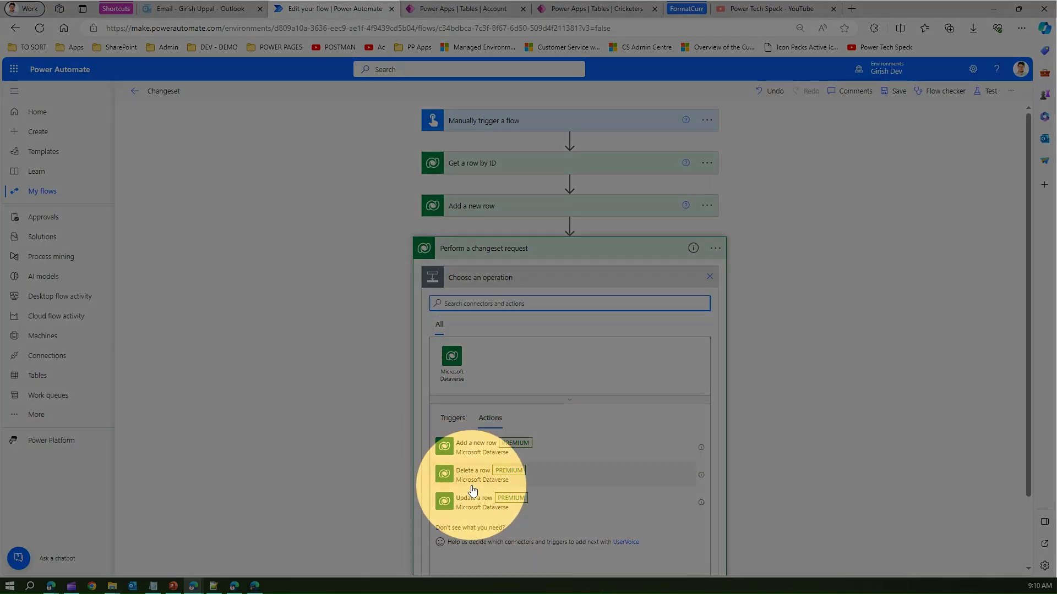
pyautogui.click(456, 421)
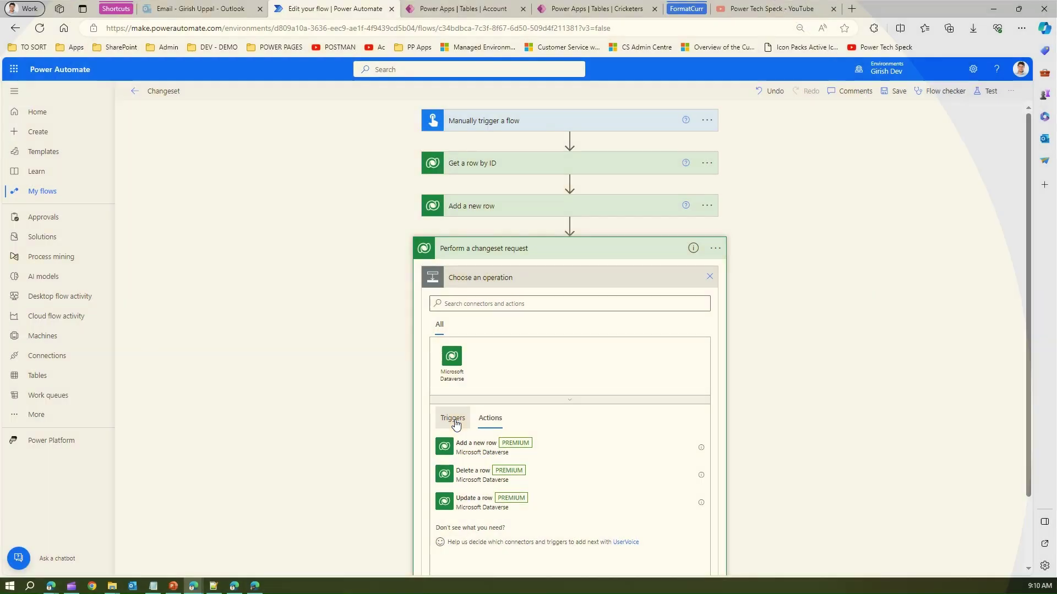
pyautogui.click(498, 421)
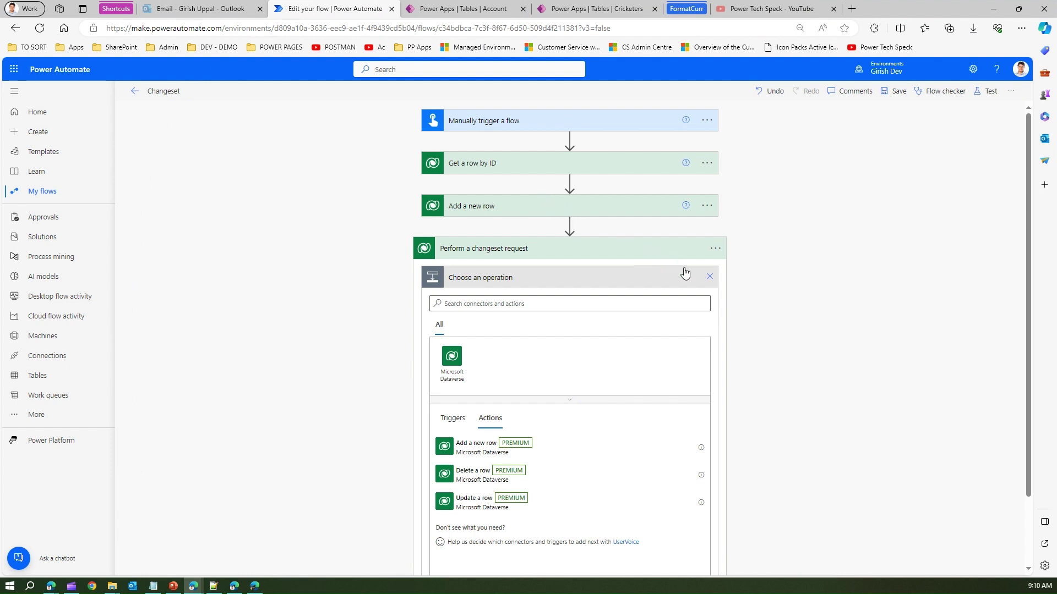
pyautogui.click(710, 278)
# Try to move the existing Add a new row action into the changeset request.
pyautogui.moveTo(540, 210); pyautogui.dragTo(597, 287)
pyautogui.moveTo(550, 207); pyautogui.dragTo(584, 284)
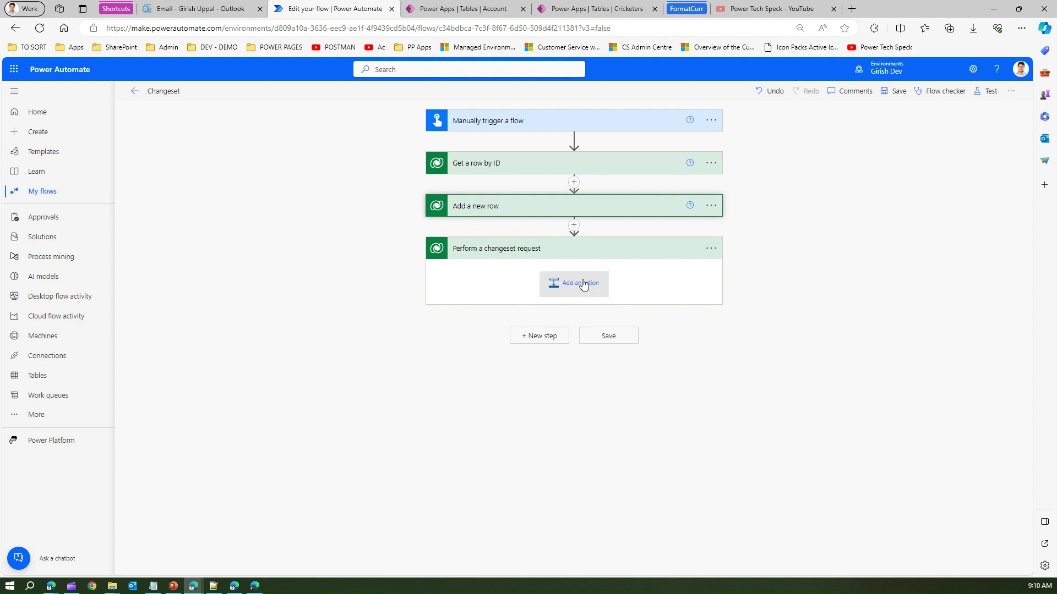
pyautogui.moveTo(597, 207); pyautogui.dragTo(589, 287)
# Add an Add a new row action inside the changeset request and set its table to Cricketers.
pyautogui.click(588, 287)
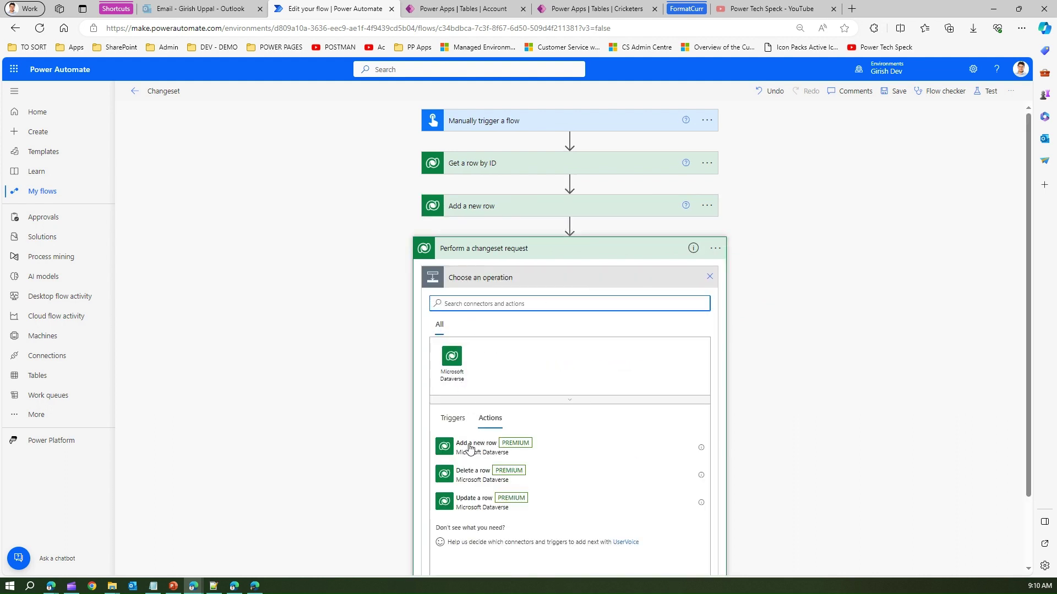
pyautogui.click(470, 449)
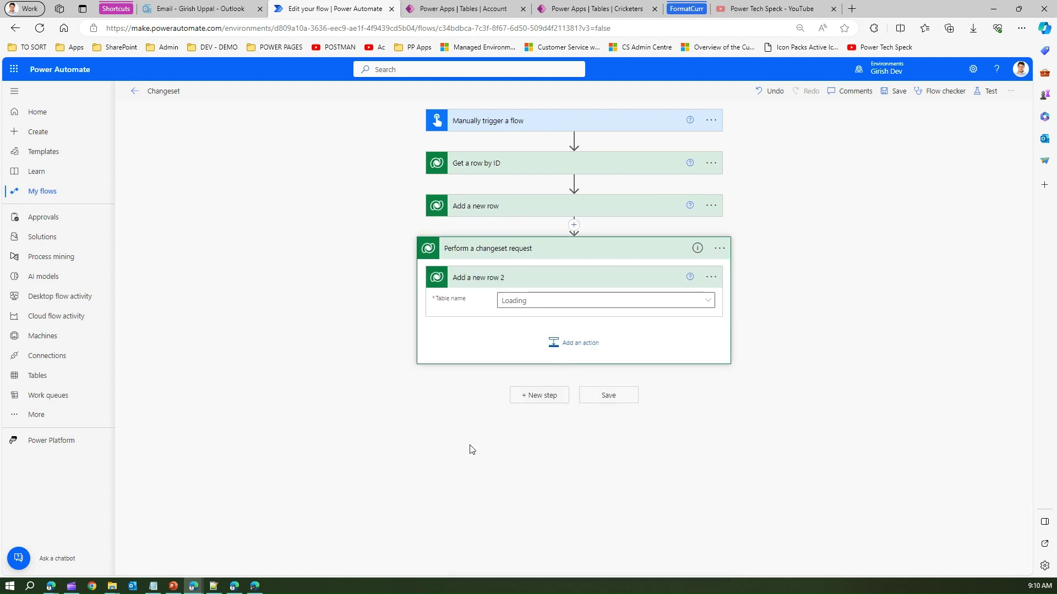
pyautogui.click(538, 302)
pyautogui.click(537, 343)
pyautogui.write('cricket')
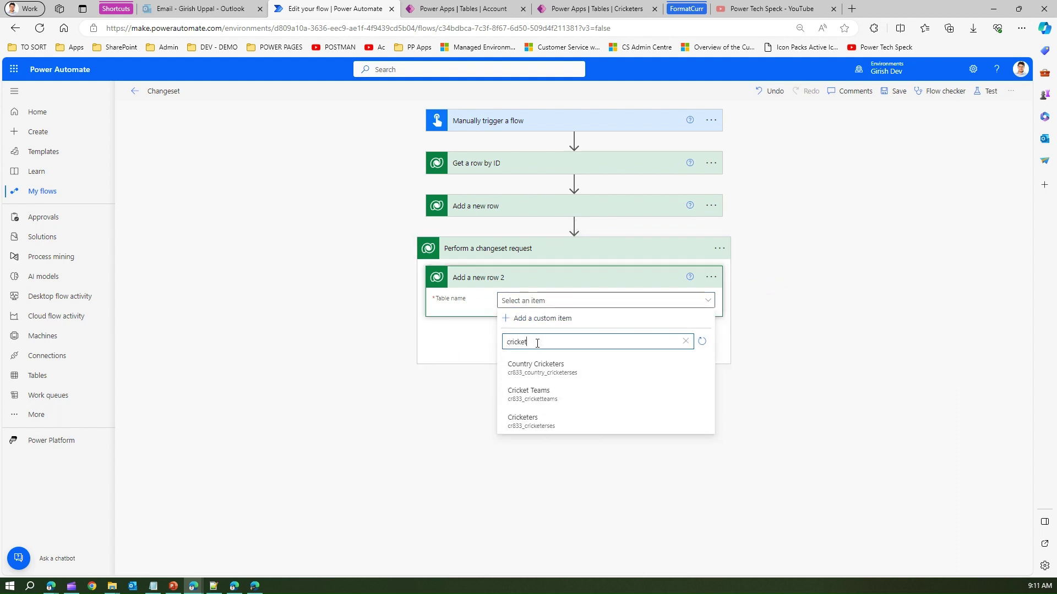
pyautogui.click(520, 421)
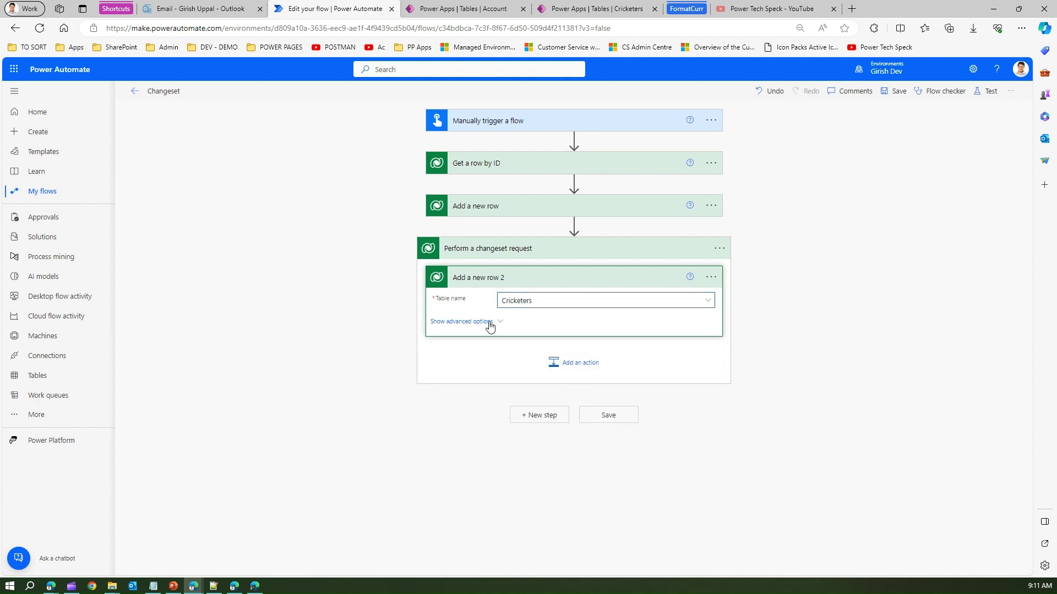
# Show the new action's advanced options and fill in Name with the cricketer's name, a dash and the expression utcNow().
pyautogui.click(490, 324)
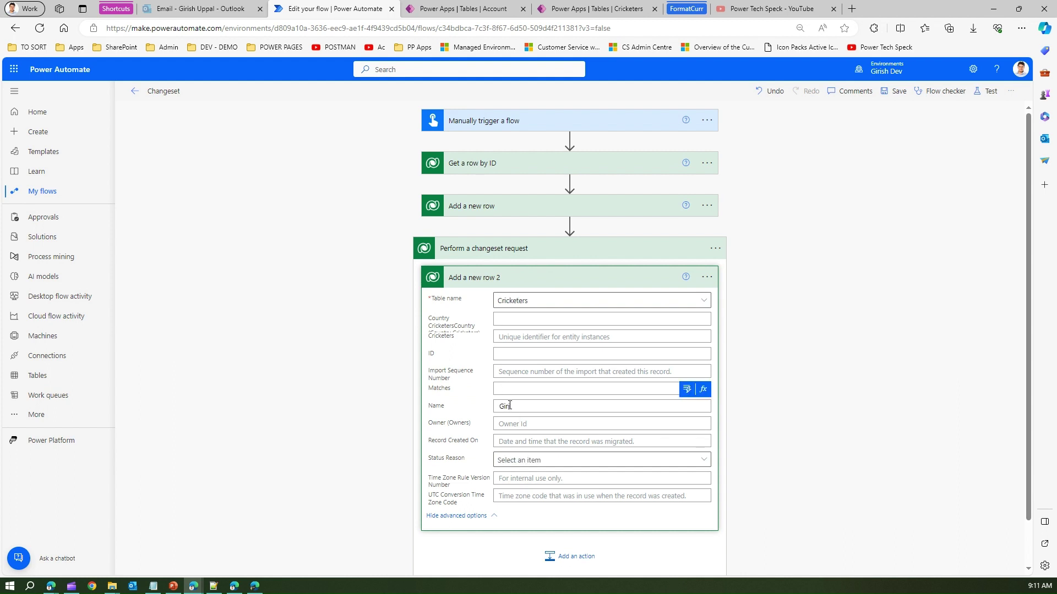
pyautogui.click(703, 389)
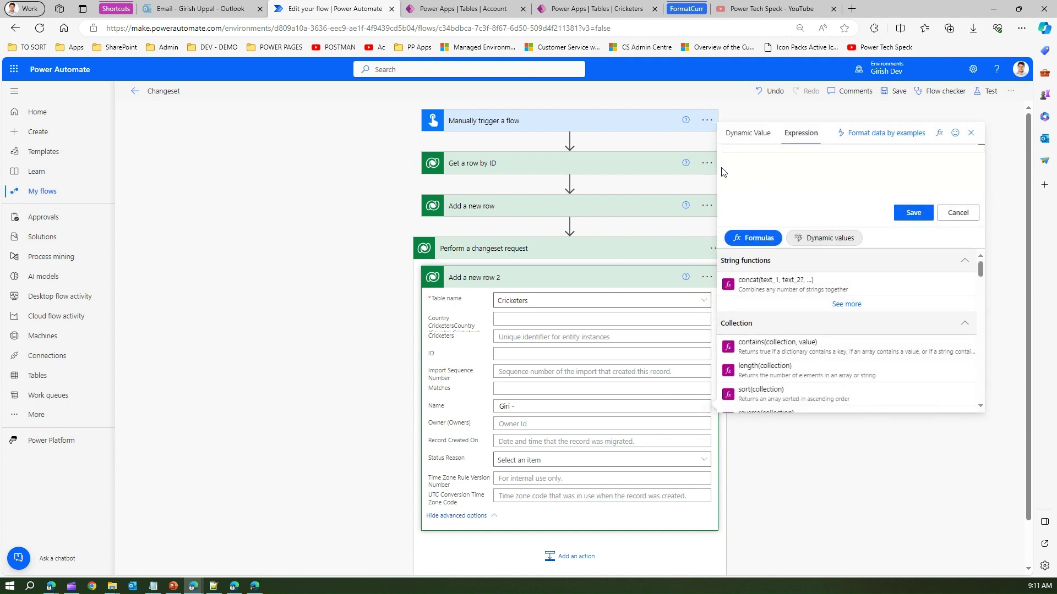
pyautogui.write('utcNow()')
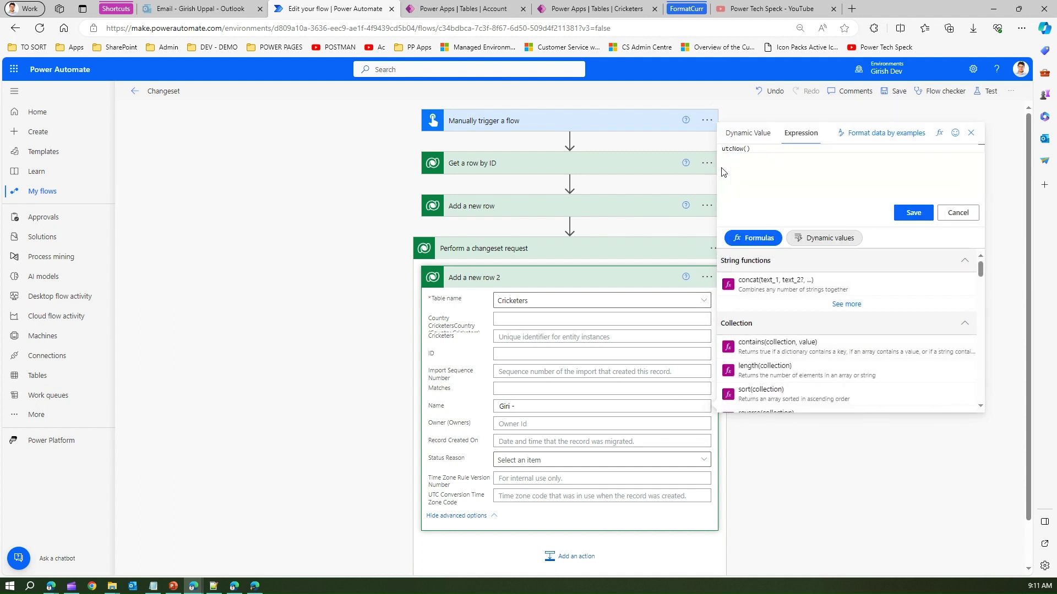
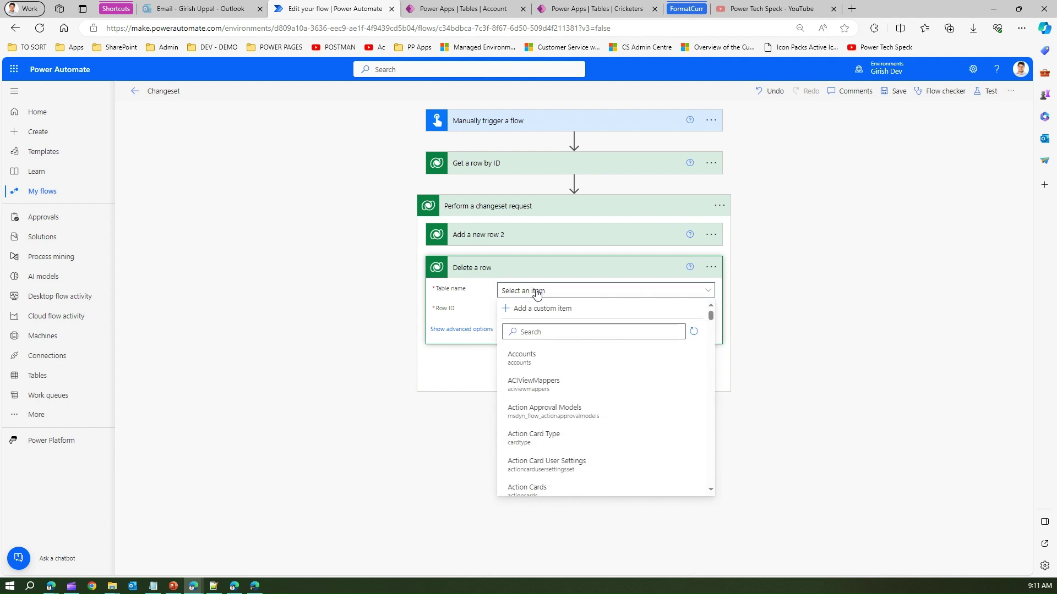
# Set the Delete a row action's table to Accounts and copy its Row ID from the Get a row by ID action.
pyautogui.click(540, 359)
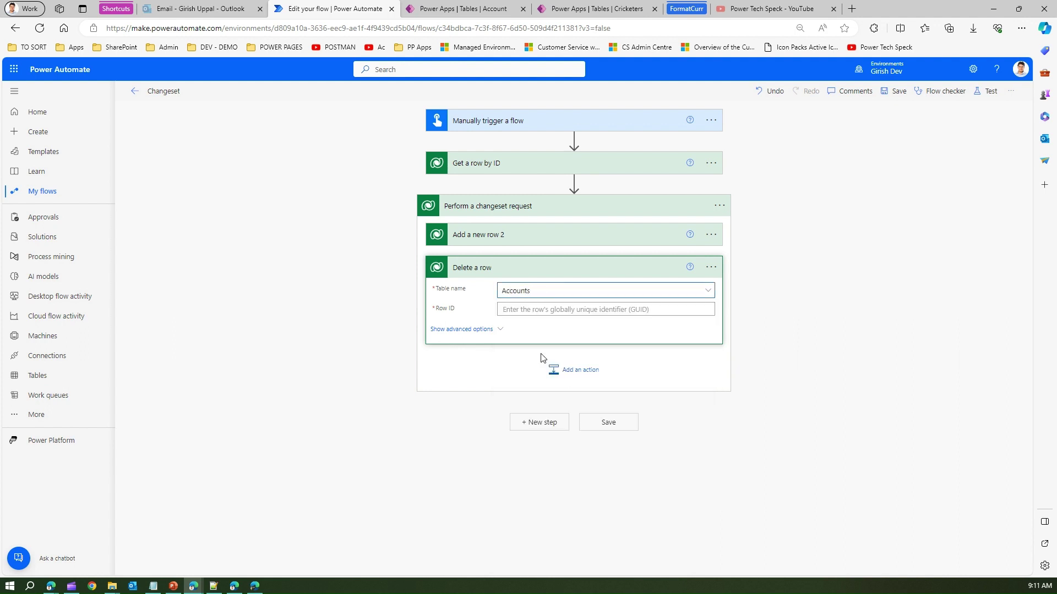
pyautogui.click(503, 163)
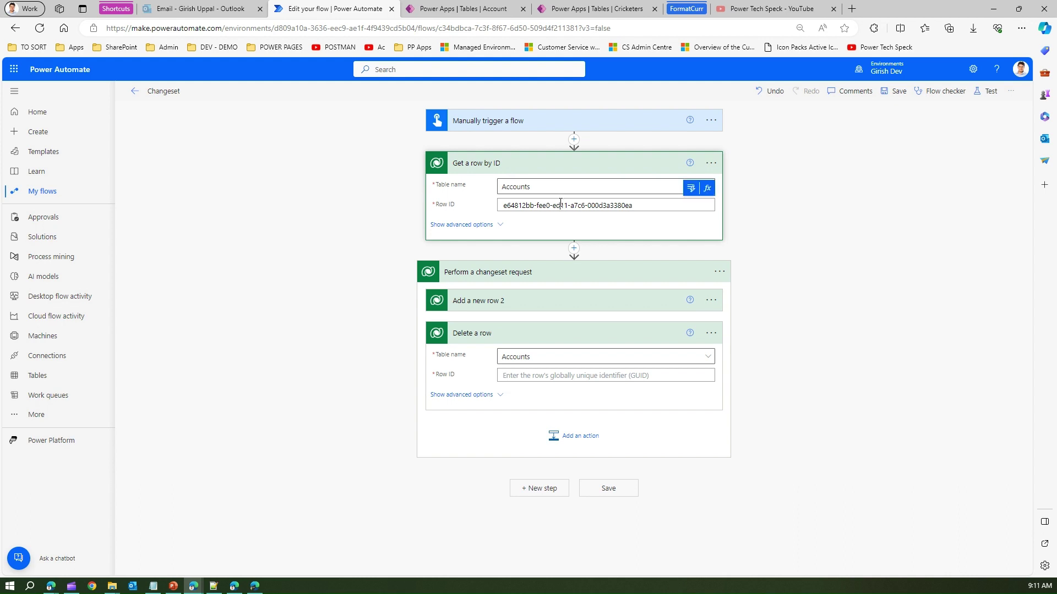
pyautogui.tripleClick(561, 205)
pyautogui.hotkey('ctrl', 'c')
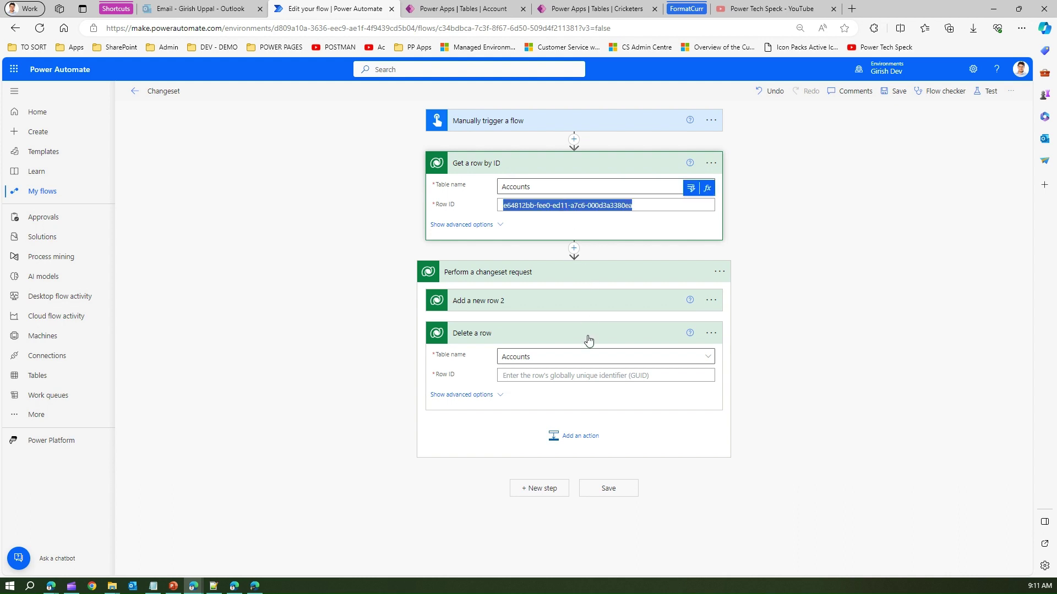
pyautogui.click(562, 375)
pyautogui.hotkey('ctrl', 'v')
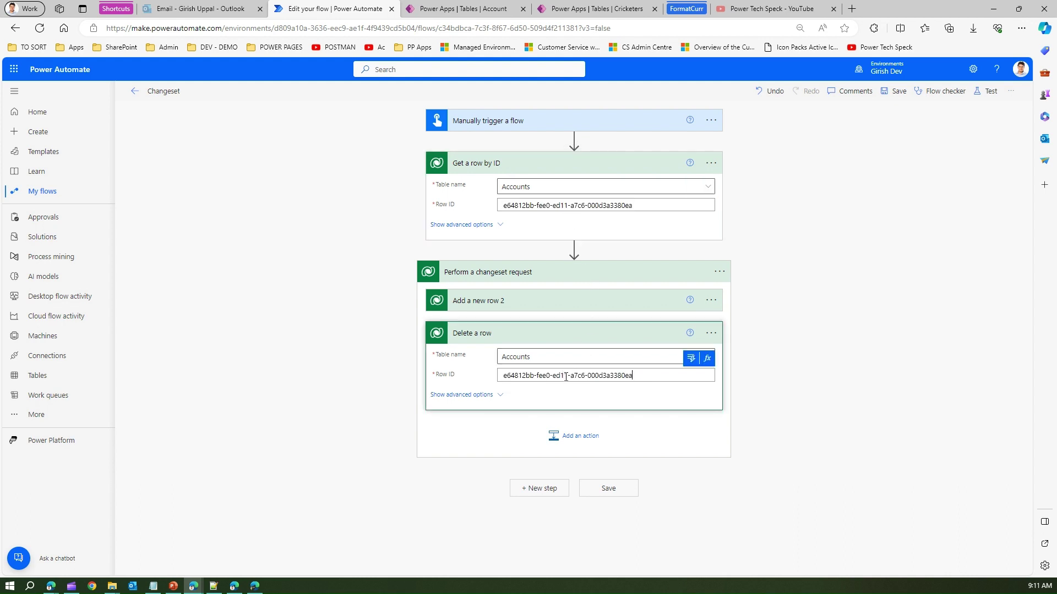
pyautogui.click(663, 440)
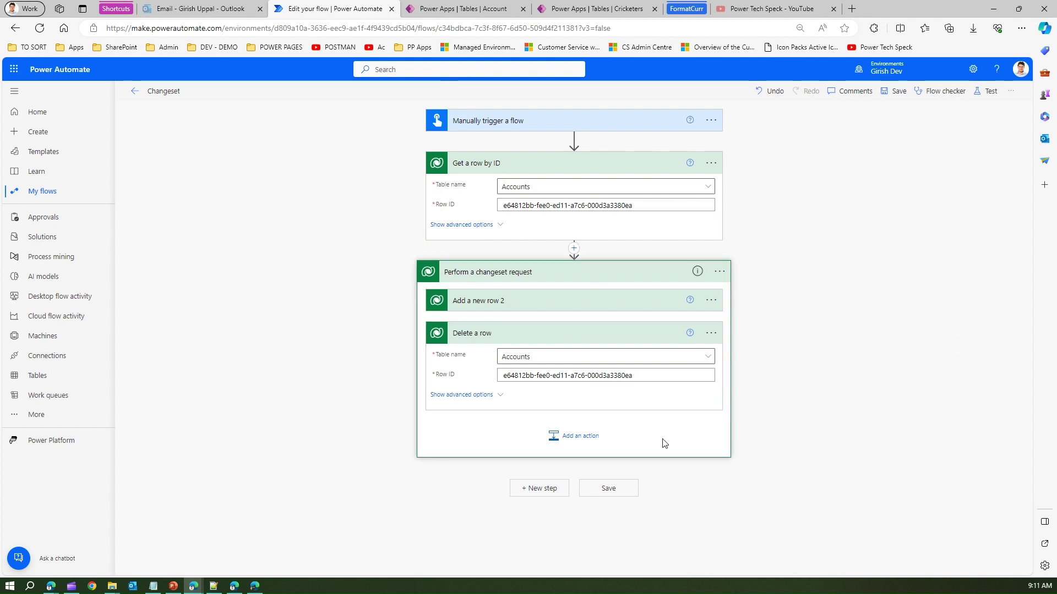
# Review the field values of the Add a new row 2 action and its order relative to Delete a row.
pyautogui.click(535, 302)
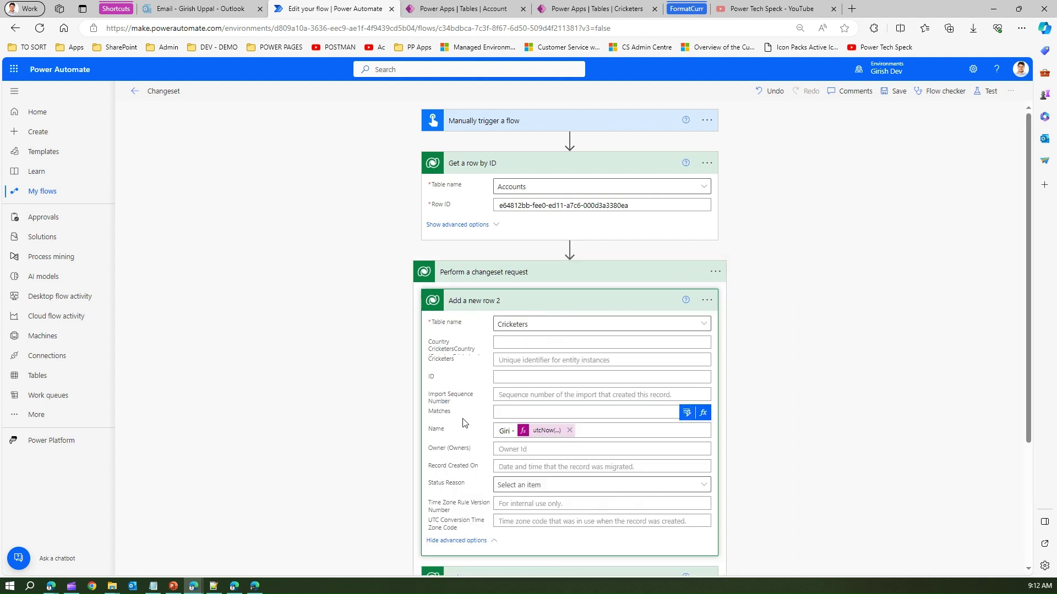
pyautogui.click(542, 301)
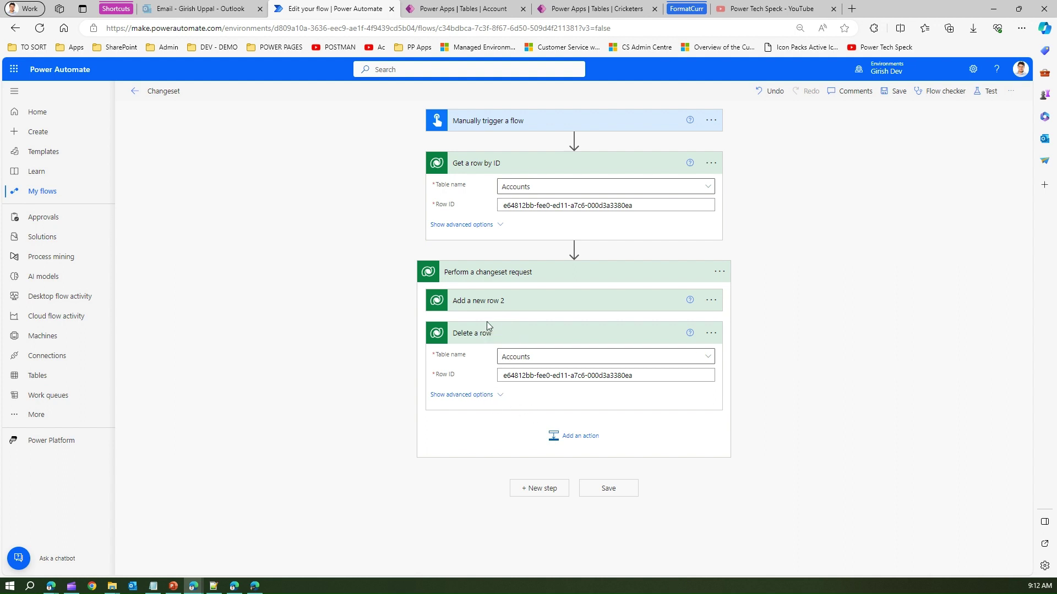
pyautogui.moveTo(488, 330); pyautogui.dragTo(577, 428)
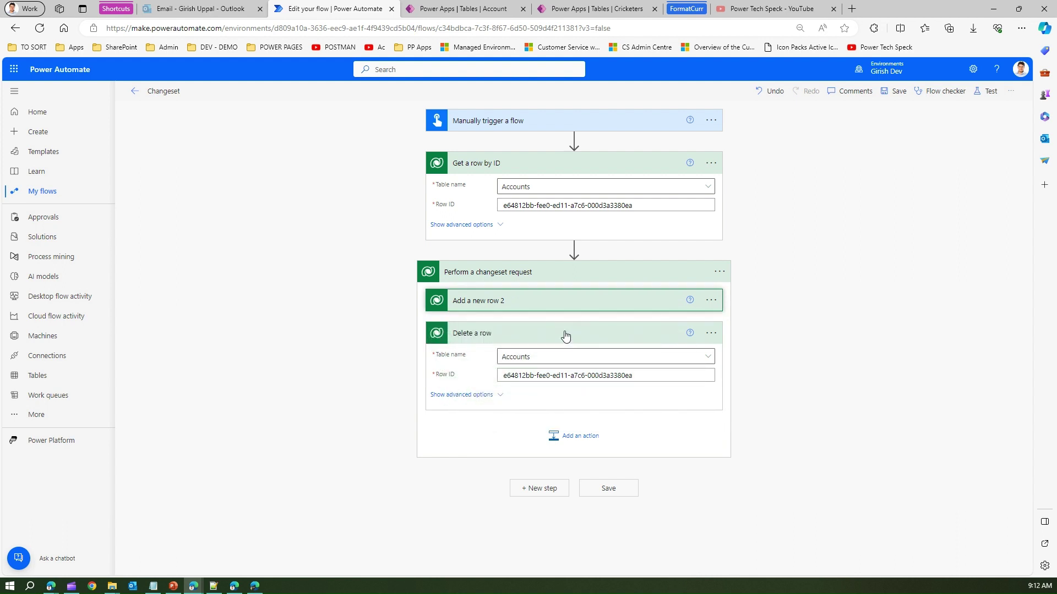
pyautogui.moveTo(565, 333); pyautogui.dragTo(583, 354)
pyautogui.moveTo(646, 302); pyautogui.dragTo(656, 440)
pyautogui.moveTo(576, 306); pyautogui.dragTo(597, 290)
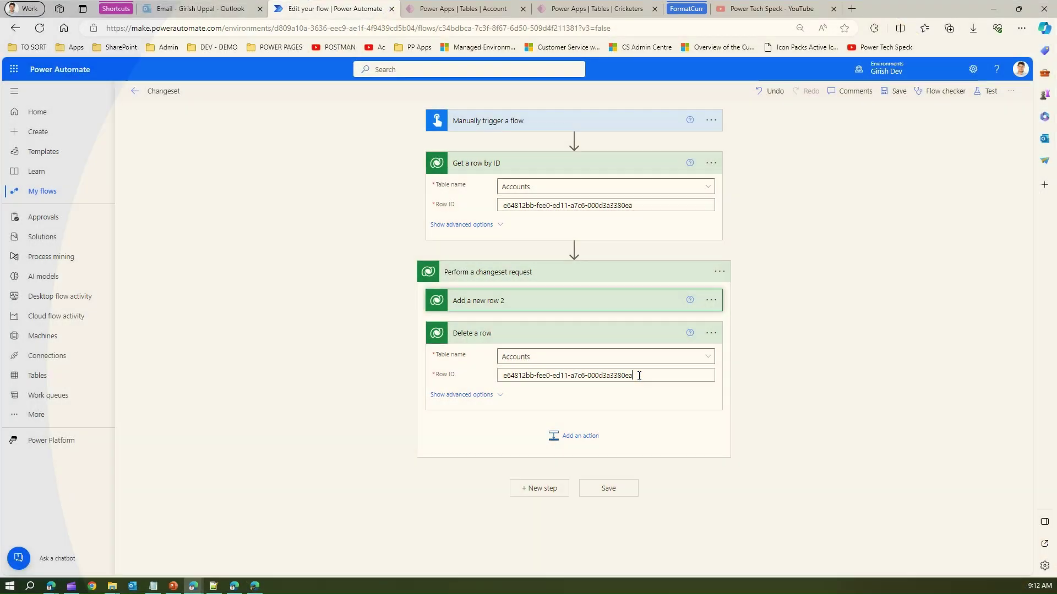
# Shorten the Delete a row action's Row ID to e64812bb-fee0-ed11-a7c6-000d3a and check the Coho Winery (sample) row's ID in the Account table.
pyautogui.click(639, 376)
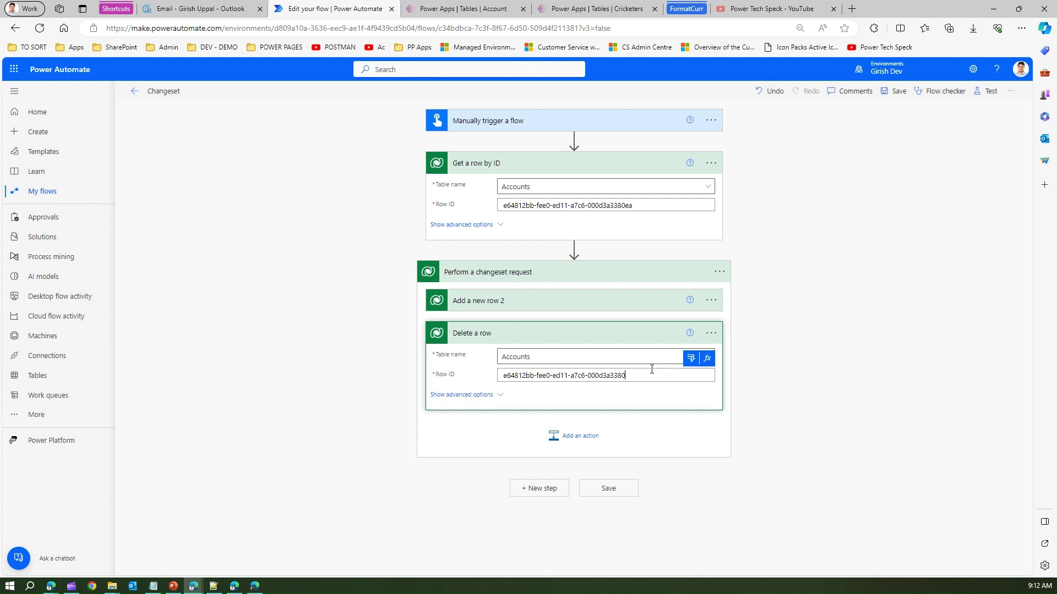
pyautogui.click(641, 429)
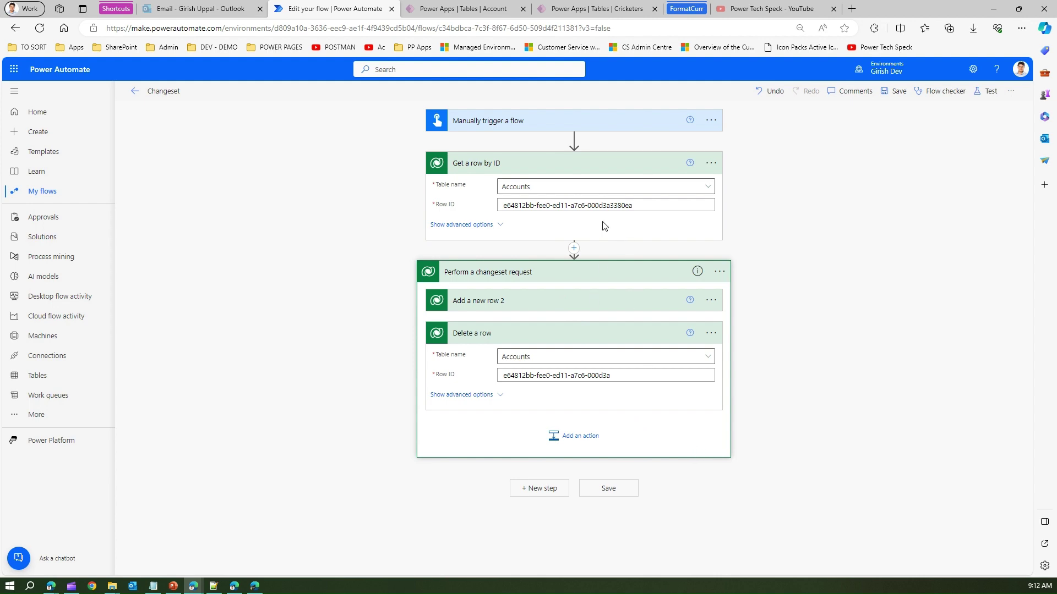
pyautogui.click(487, 6)
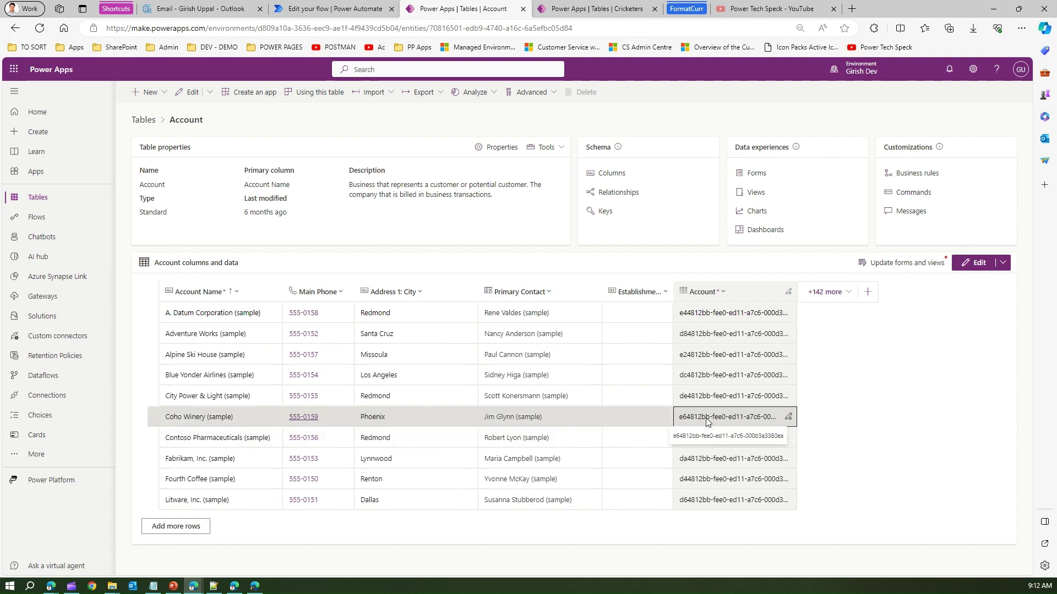
pyautogui.click(347, 8)
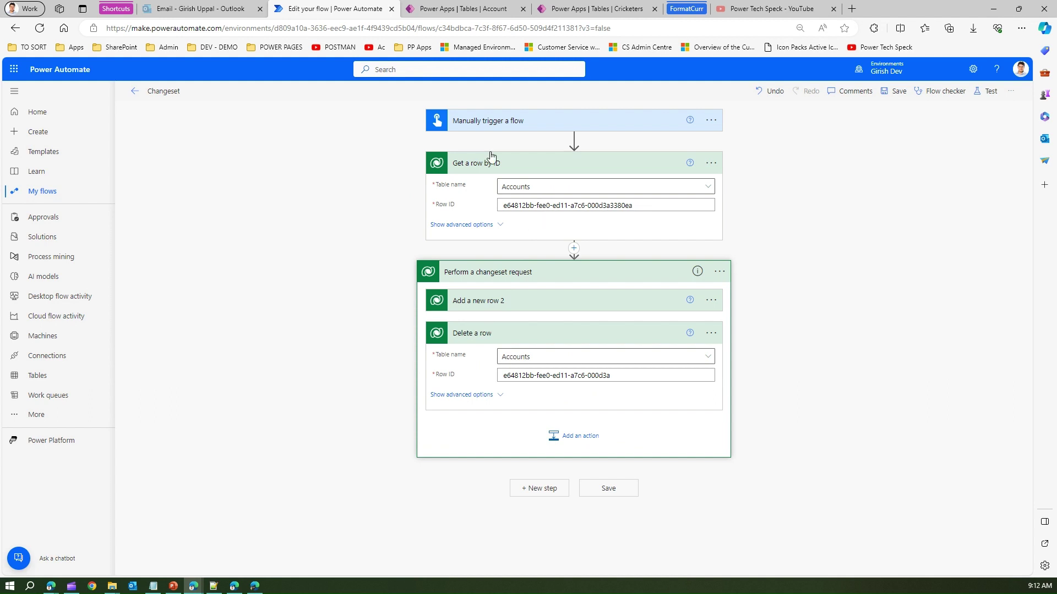
pyautogui.click(487, 303)
pyautogui.click(537, 304)
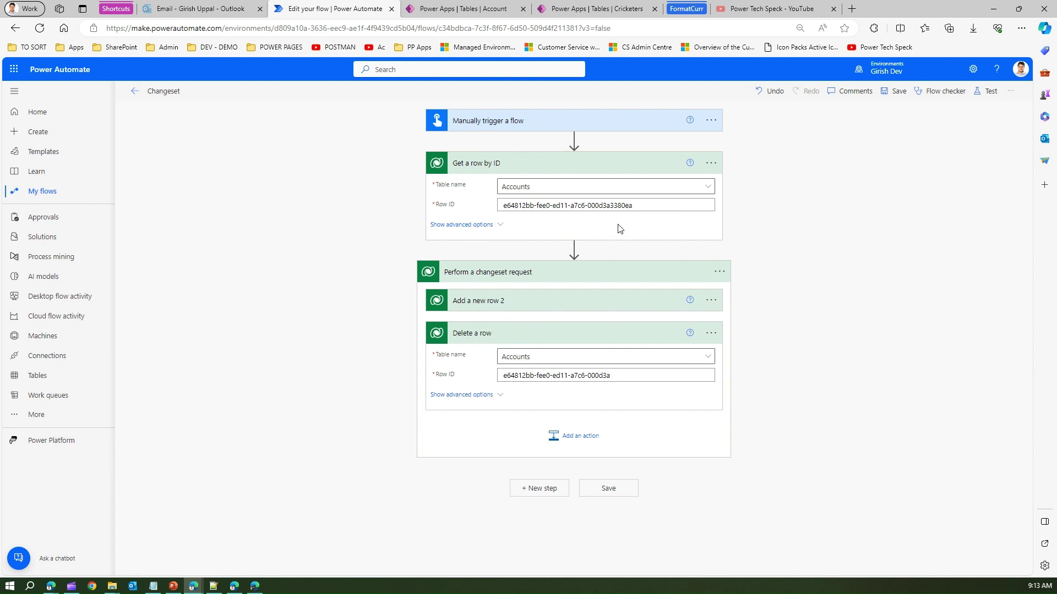
# Cut the Delete a row action's Row ID further to e64812bb-fee0-ed11-a7c6-00 and save the flow.
pyautogui.moveTo(611, 375); pyautogui.dragTo(591, 375)
pyautogui.hotkey('shift', 'Right')
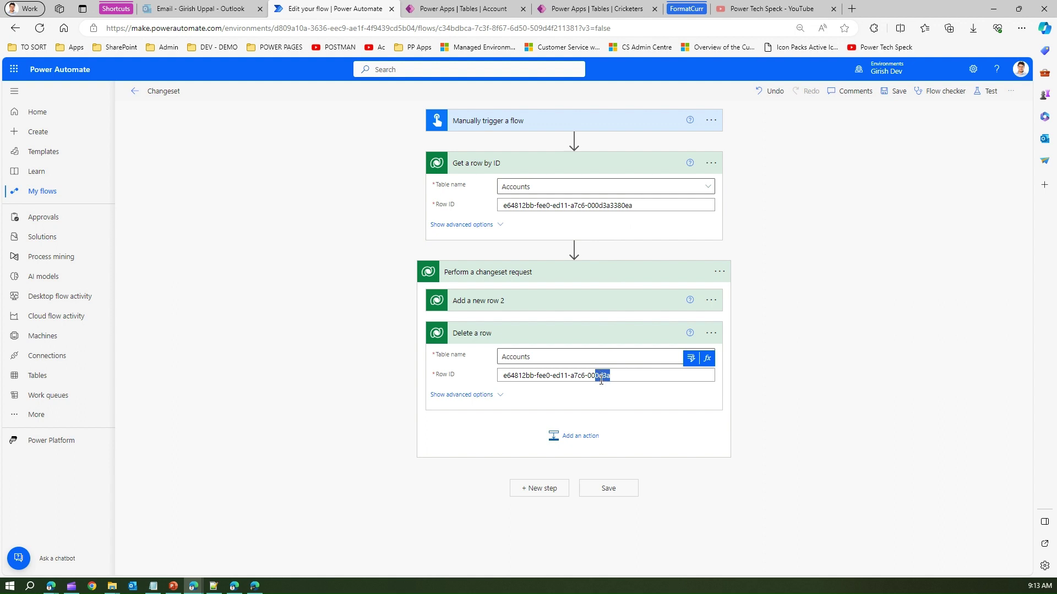
pyautogui.press('BackSpace')
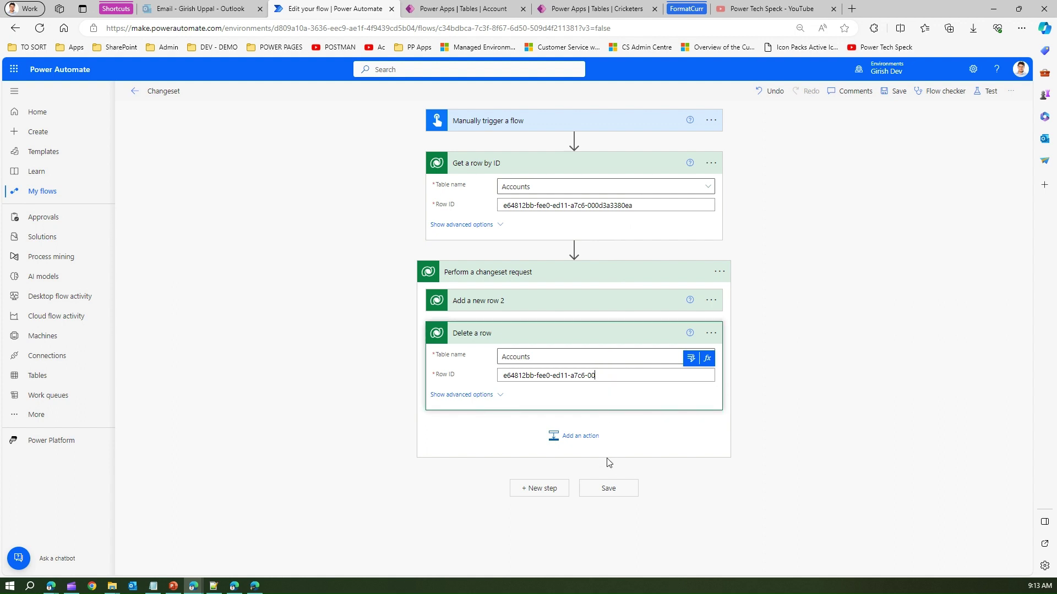
pyautogui.click(618, 489)
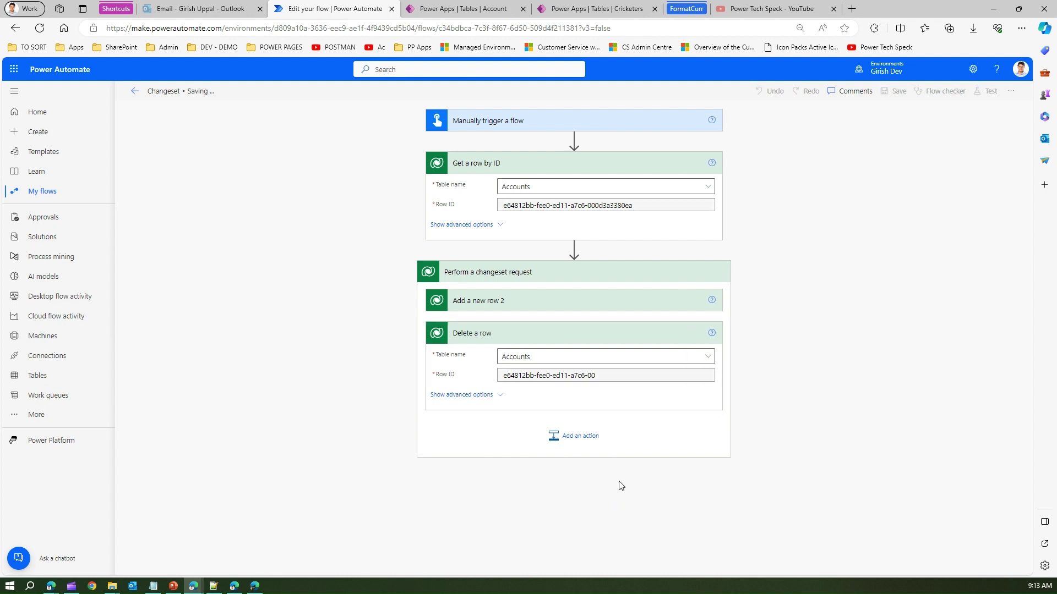
pyautogui.click(594, 274)
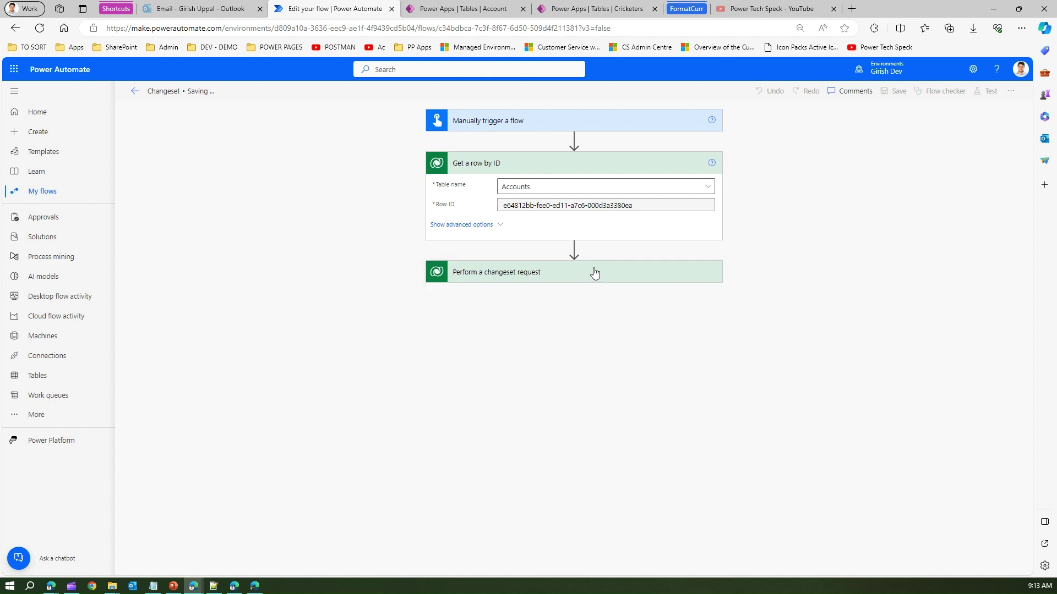
pyautogui.click(594, 272)
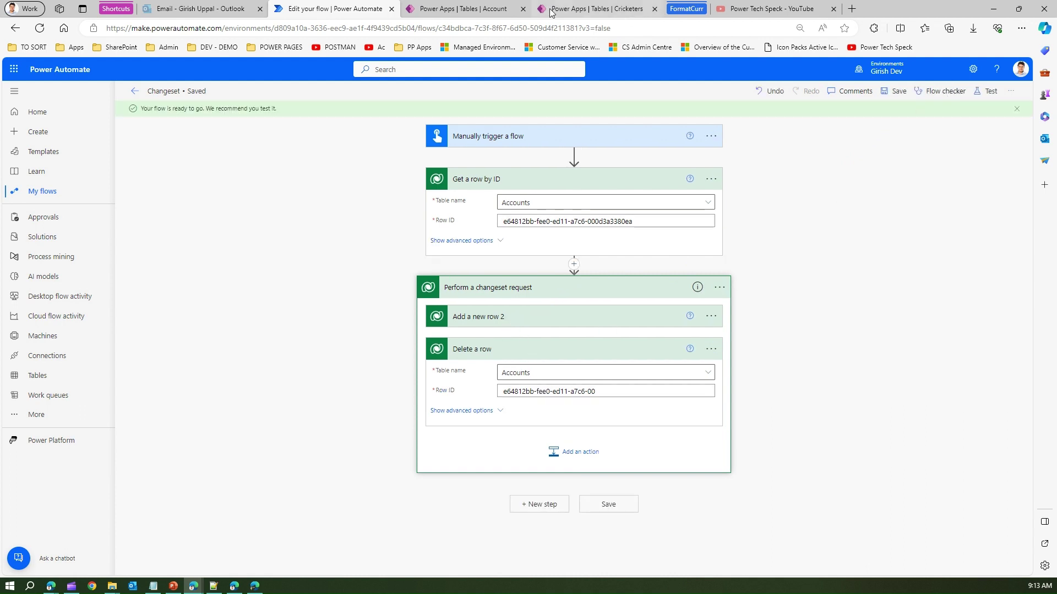
# Switch to Power Apps, refresh the Cricketers table and review its existing rows before returning to the flow.
pyautogui.click(578, 9)
pyautogui.click(39, 28)
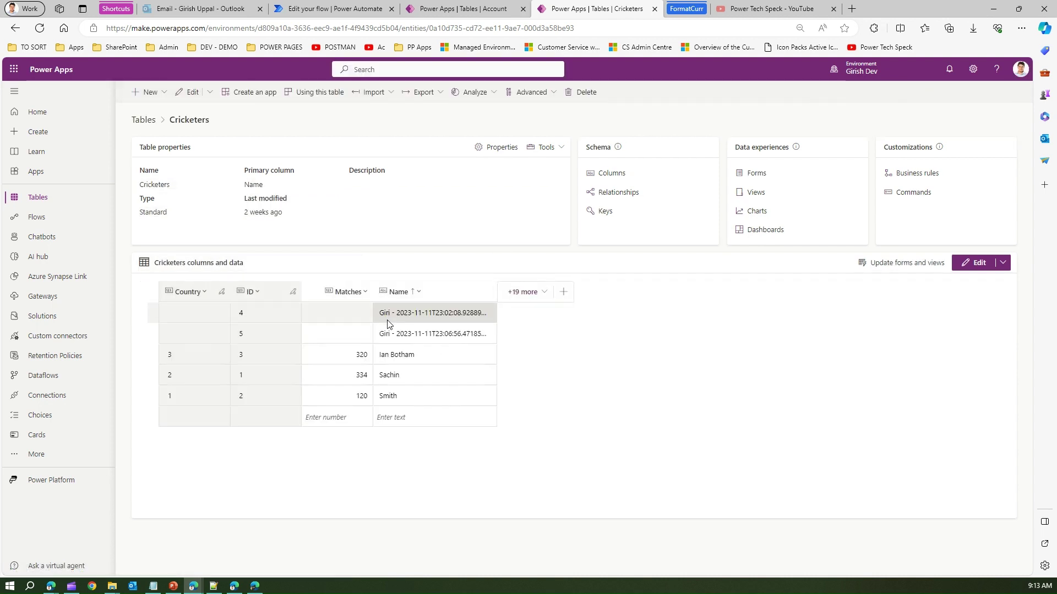
pyautogui.click(330, 9)
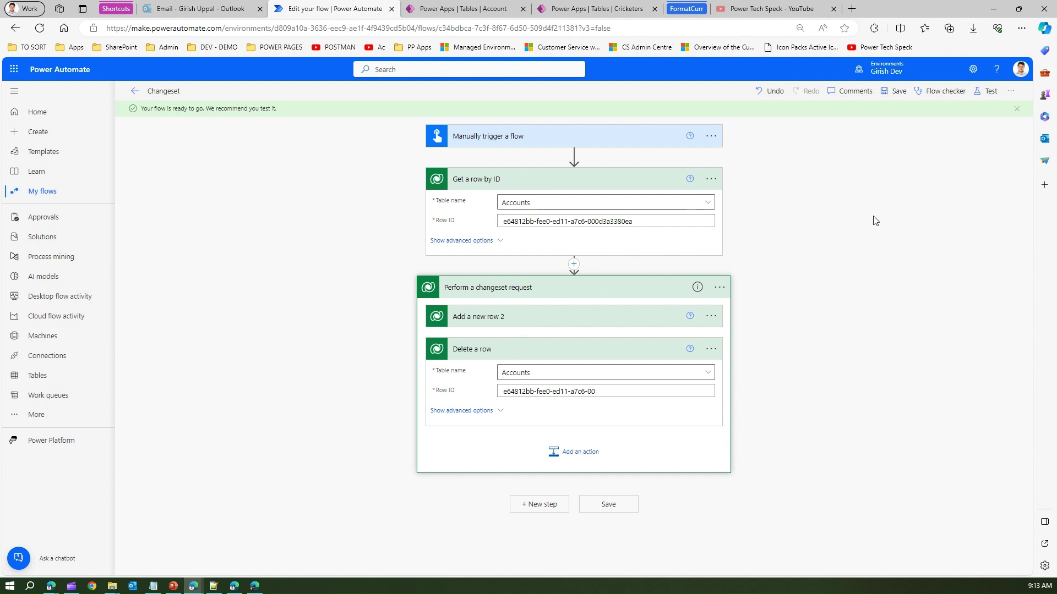
# Run a manual test of the saved Changeset flow and expand Perform a changeset request in the run results.
pyautogui.click(899, 91)
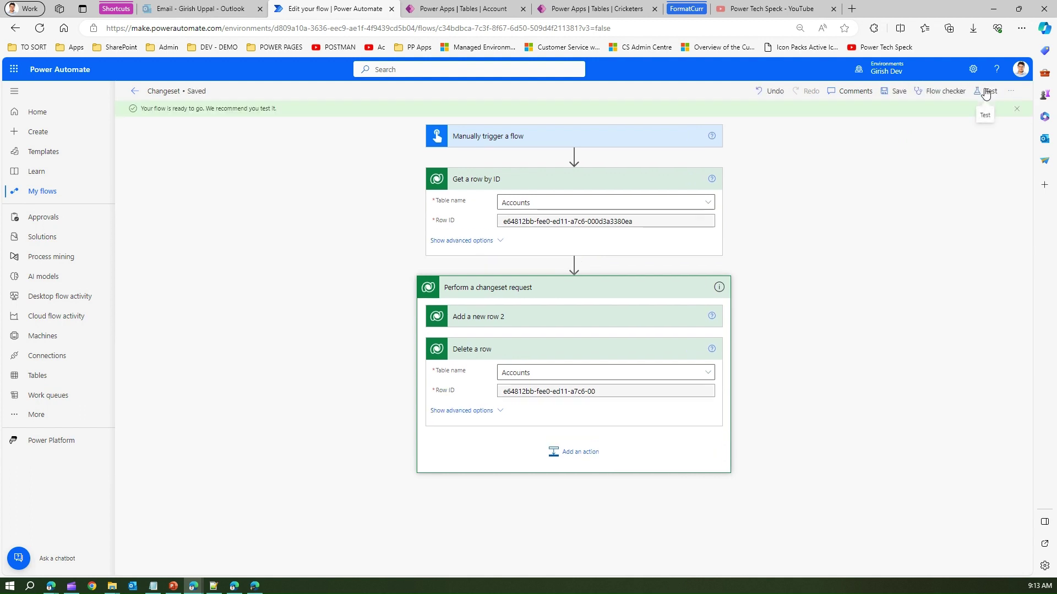
pyautogui.click(985, 92)
pyautogui.click(872, 118)
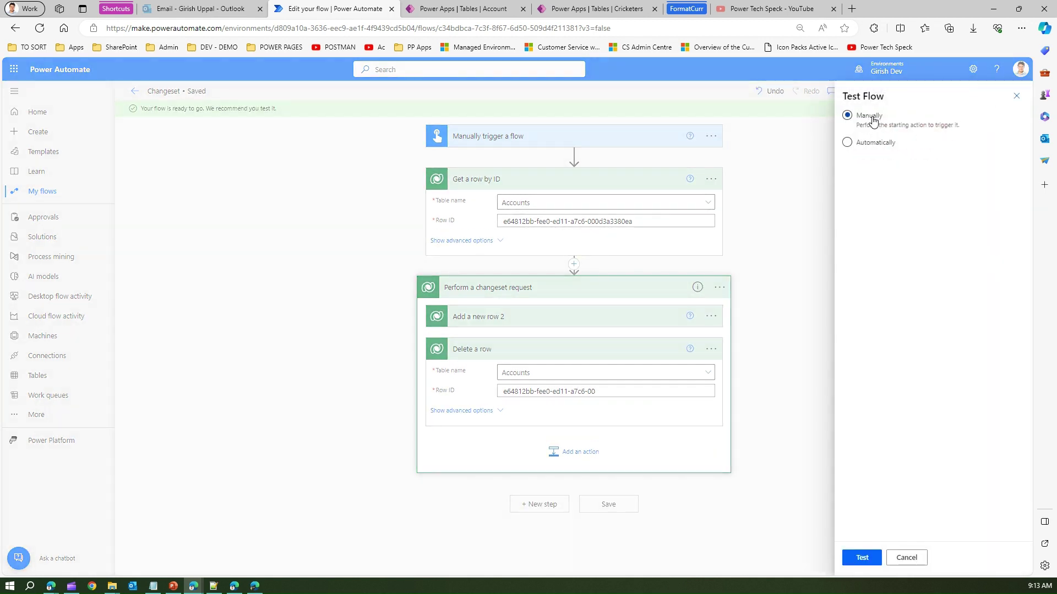
pyautogui.click(871, 561)
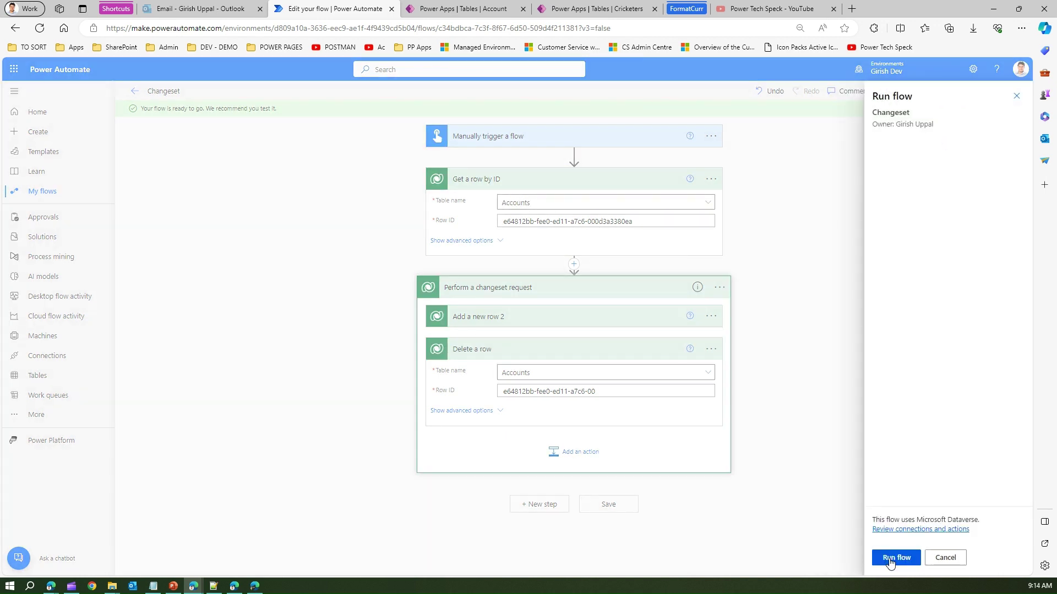
pyautogui.click(891, 558)
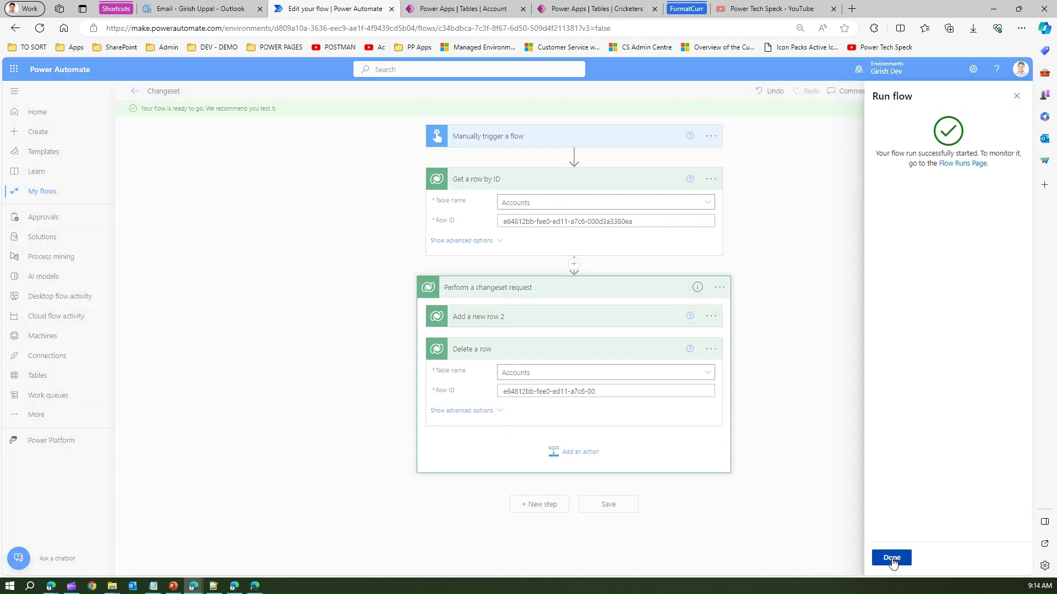
pyautogui.click(892, 558)
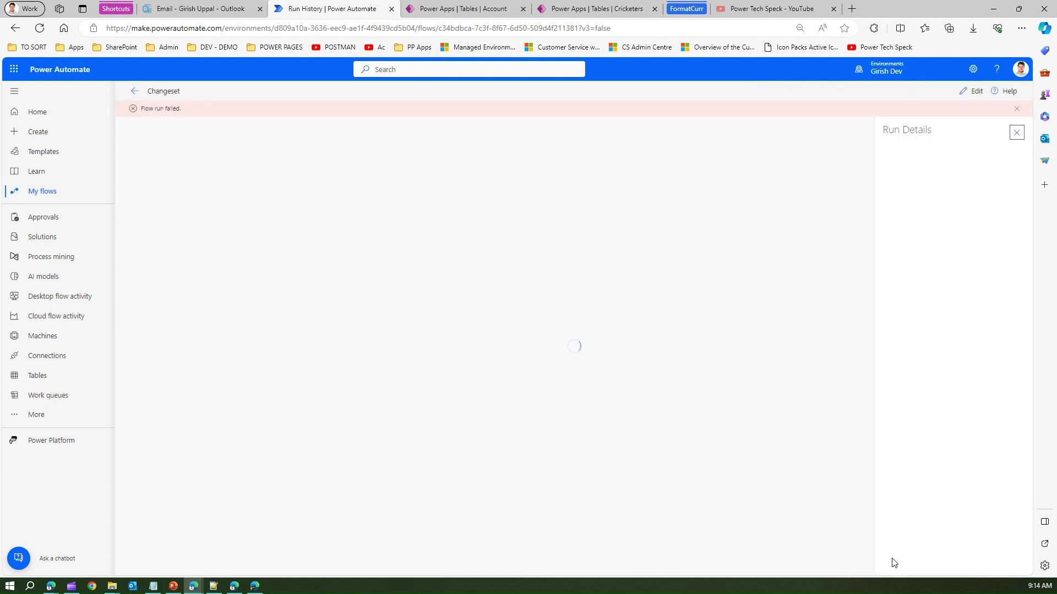
pyautogui.click(1016, 133)
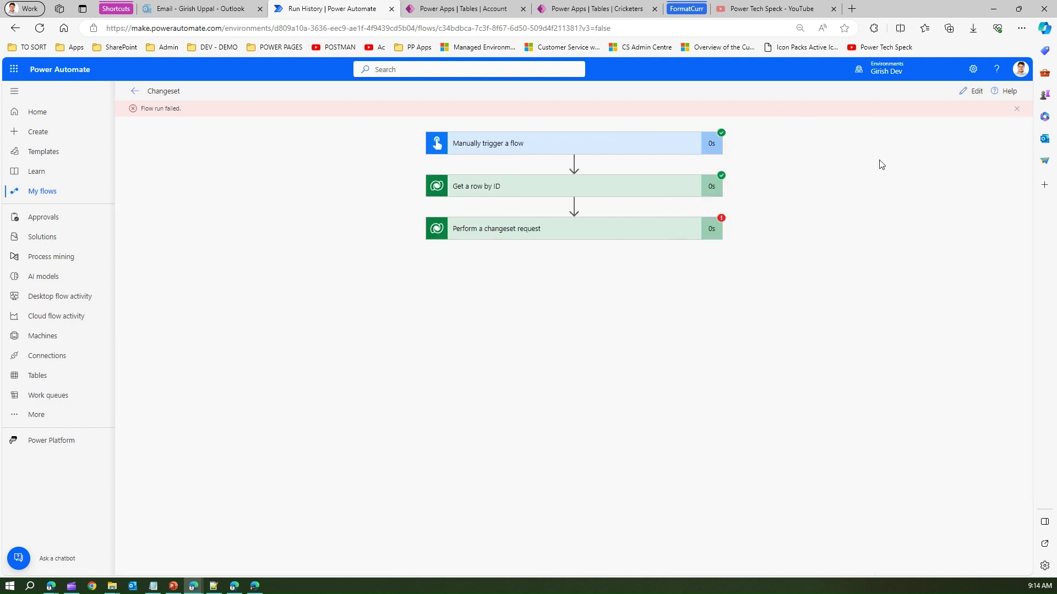
pyautogui.click(635, 233)
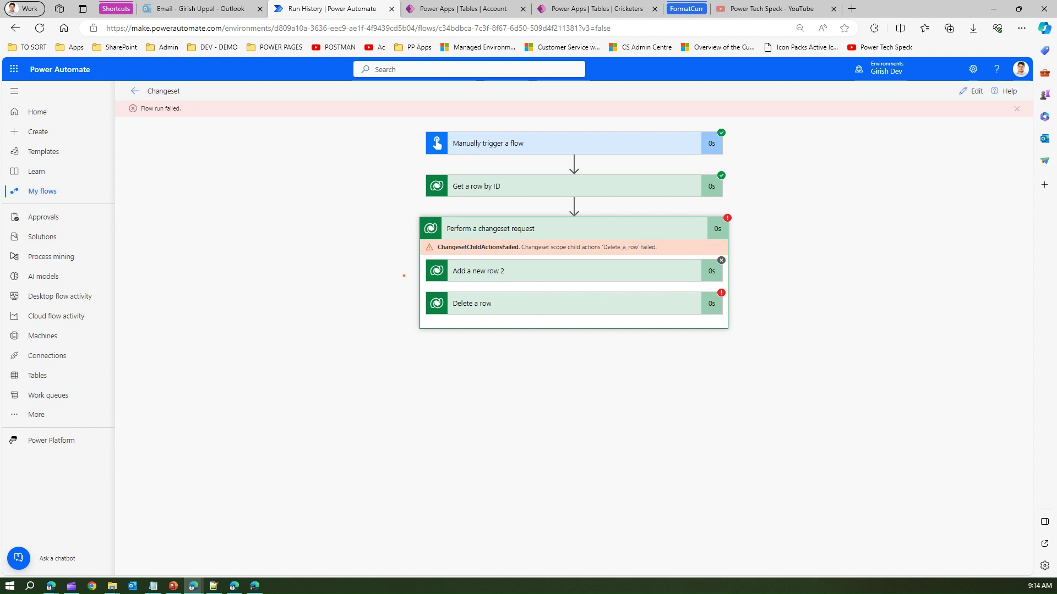
pyautogui.moveTo(406, 191); pyautogui.dragTo(426, 179)
pyautogui.moveTo(400, 277); pyautogui.dragTo(442, 263)
pyautogui.moveTo(403, 322); pyautogui.dragTo(420, 331)
pyautogui.moveTo(420, 319); pyautogui.dragTo(407, 346)
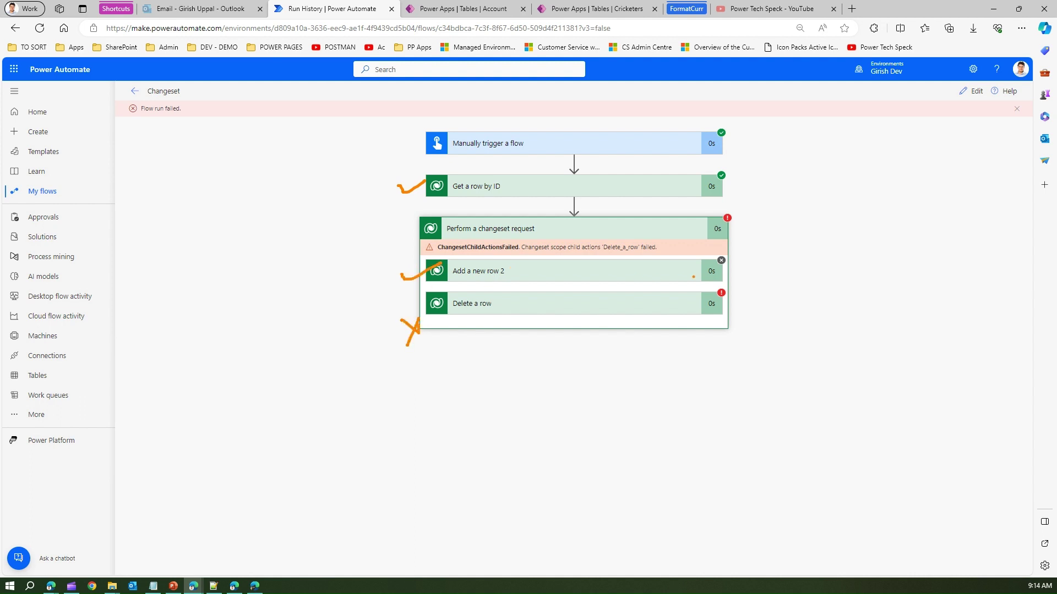
pyautogui.moveTo(734, 268)
pyautogui.mouseDown()
pyautogui.moveTo(821, 262)
pyautogui.moveTo(807, 274)
pyautogui.mouseUp()
pyautogui.moveTo(409, 217); pyautogui.dragTo(387, 335)
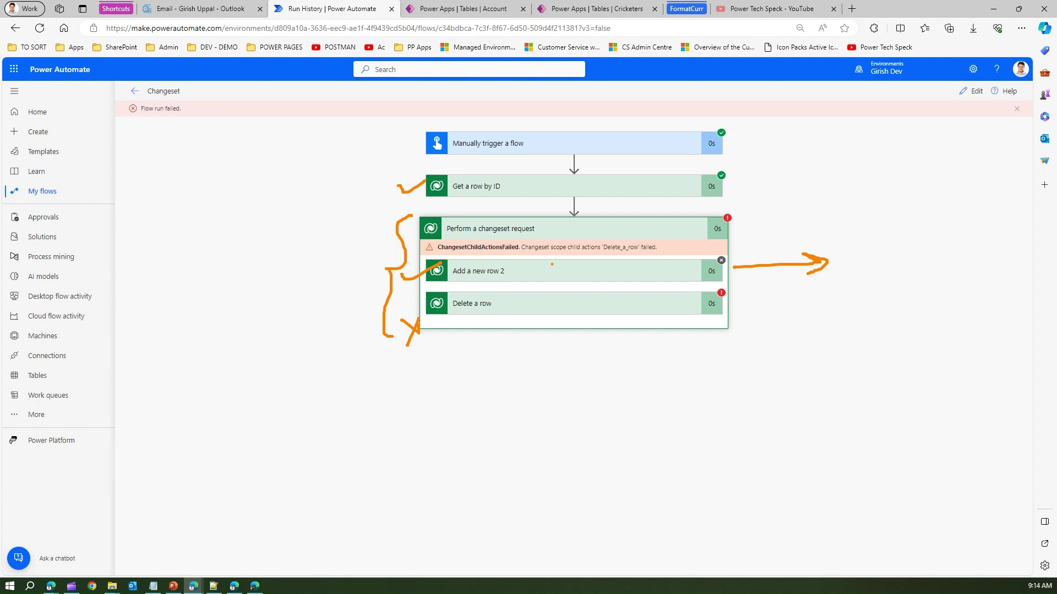
pyautogui.moveTo(546, 267); pyautogui.dragTo(581, 260)
pyautogui.moveTo(544, 303); pyautogui.dragTo(568, 318)
pyautogui.moveTo(560, 300); pyautogui.dragTo(539, 318)
pyautogui.moveTo(560, 259)
pyautogui.mouseDown()
pyautogui.moveTo(579, 282)
pyautogui.moveTo(532, 319)
pyautogui.moveTo(584, 252)
pyautogui.mouseUp()
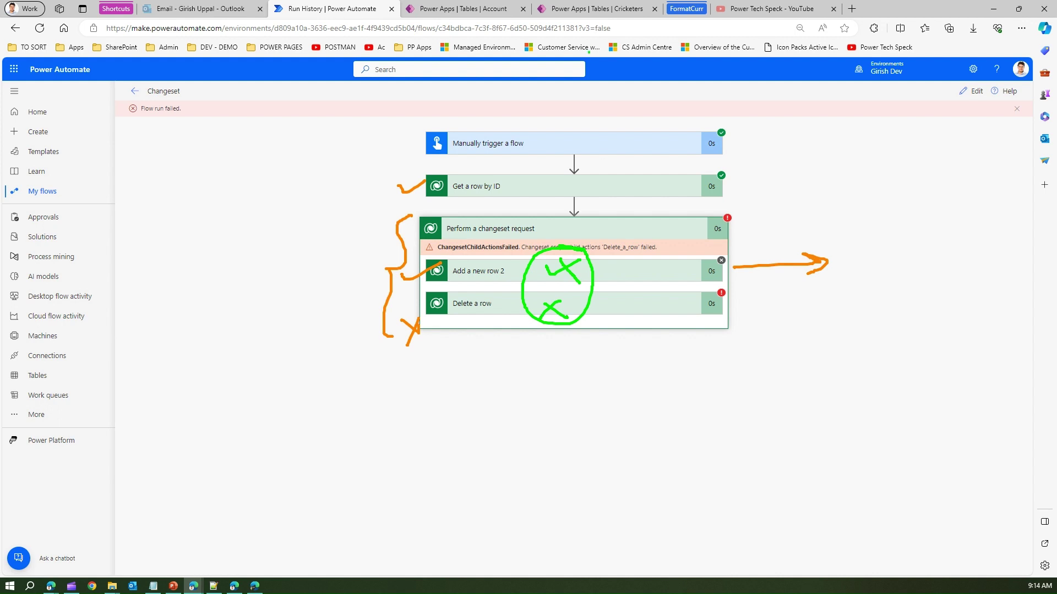
pyautogui.press('Escape')
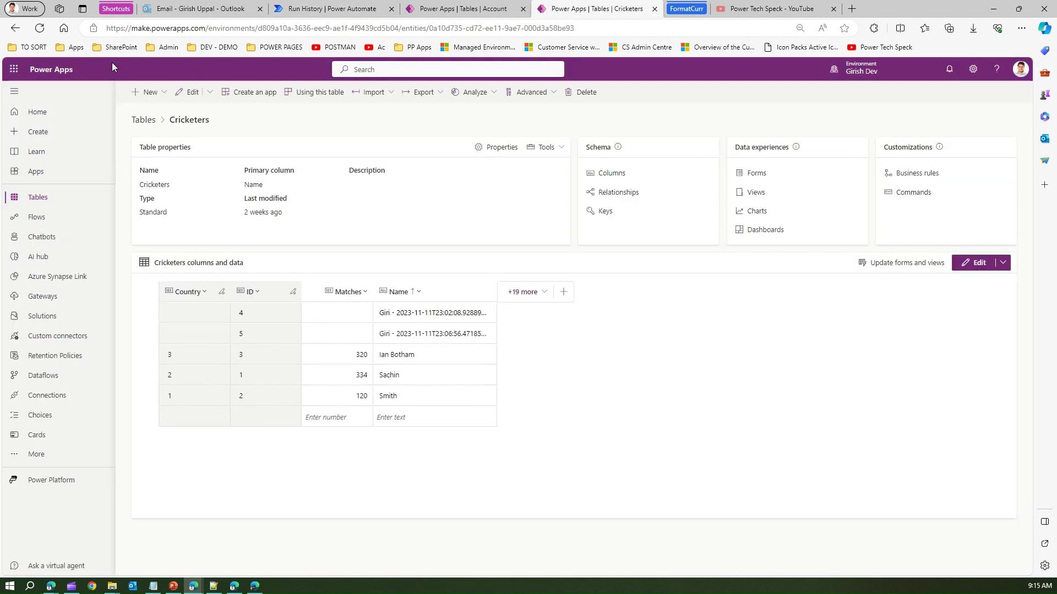
# Refresh the Cricketers table in Power Apps and check it and the Account table for changes from the changeset run.
pyautogui.click(39, 29)
pyautogui.click(444, 10)
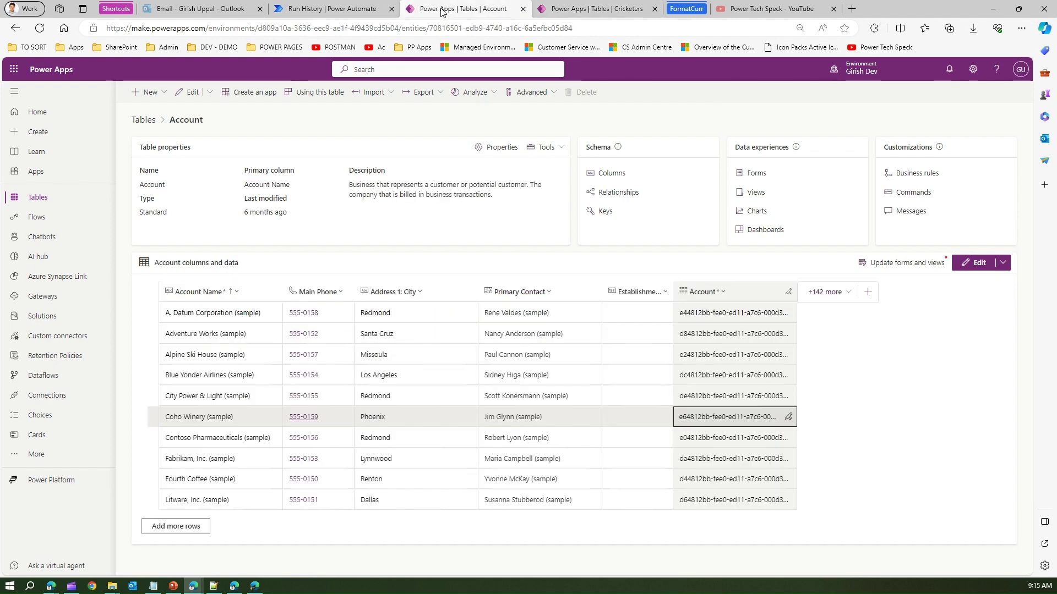
pyautogui.click(329, 7)
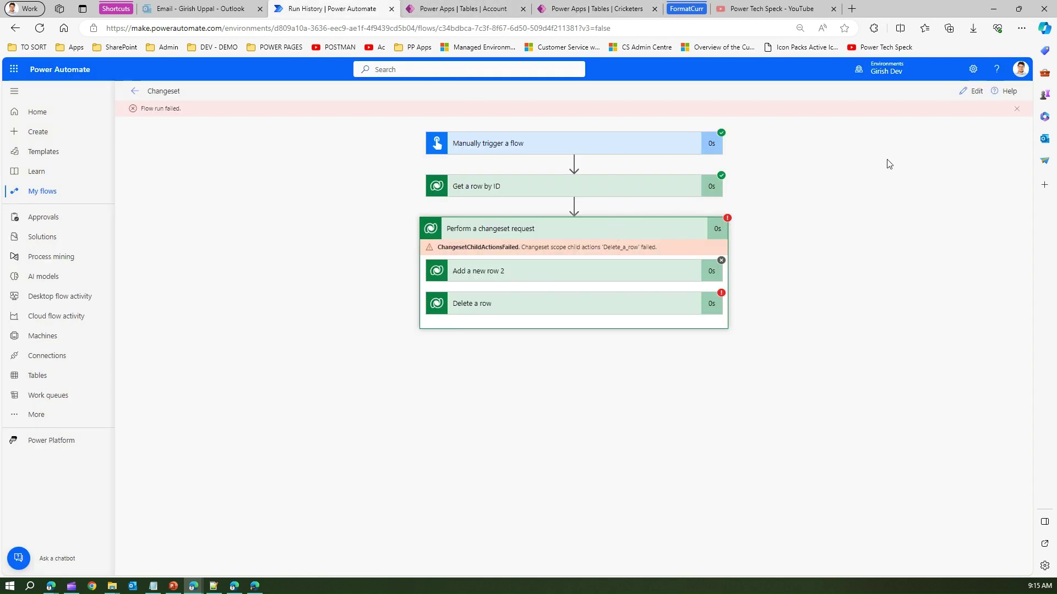
# Edit the flow to move Add a new row 2 and Delete a row out of Perform a changeset request, then delete that changeset request.
pyautogui.click(971, 91)
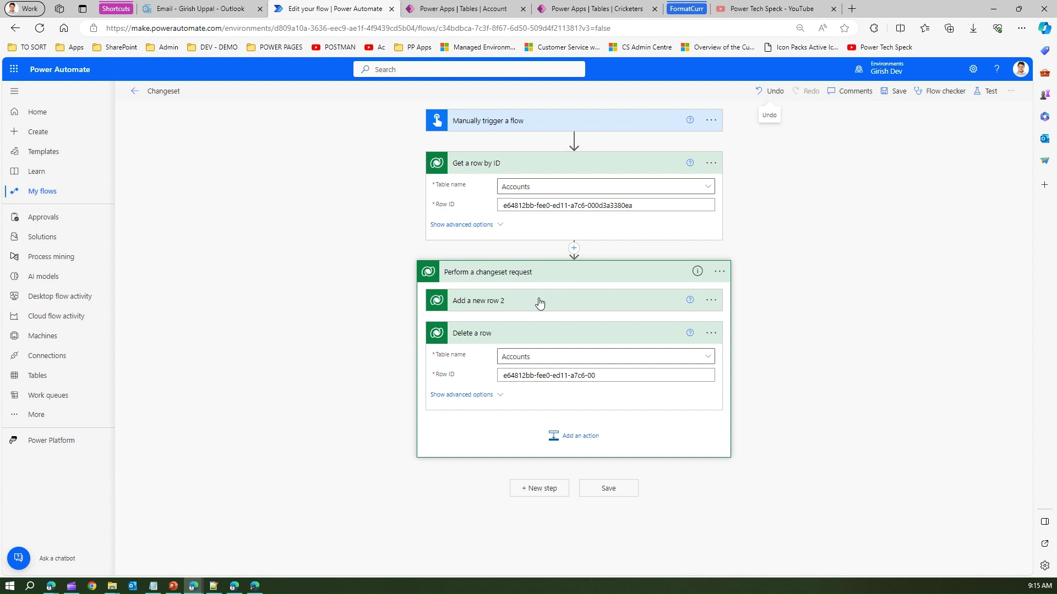
pyautogui.moveTo(538, 299); pyautogui.dragTo(566, 249)
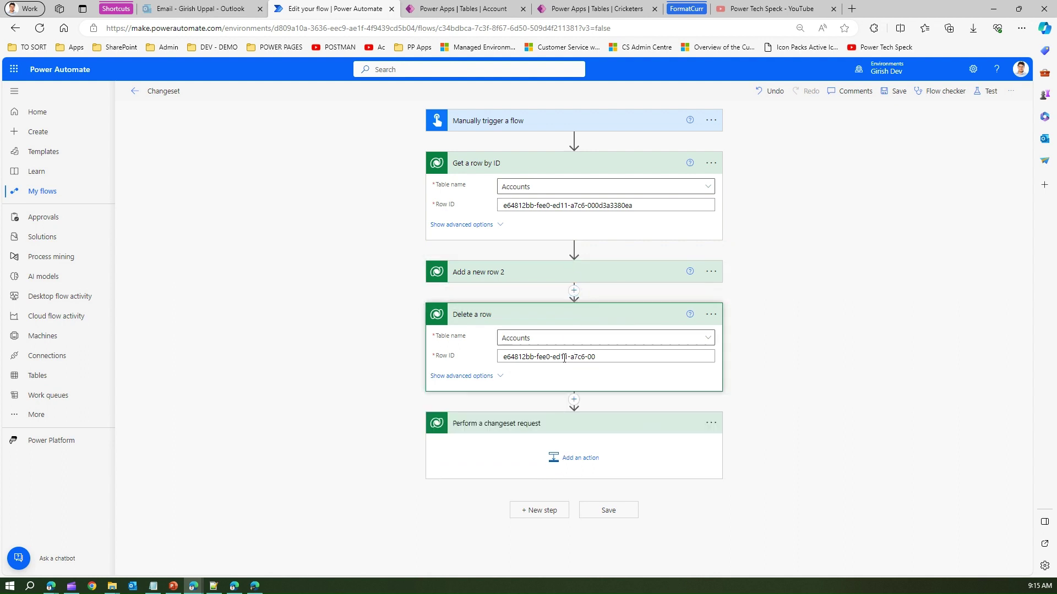
pyautogui.click(713, 424)
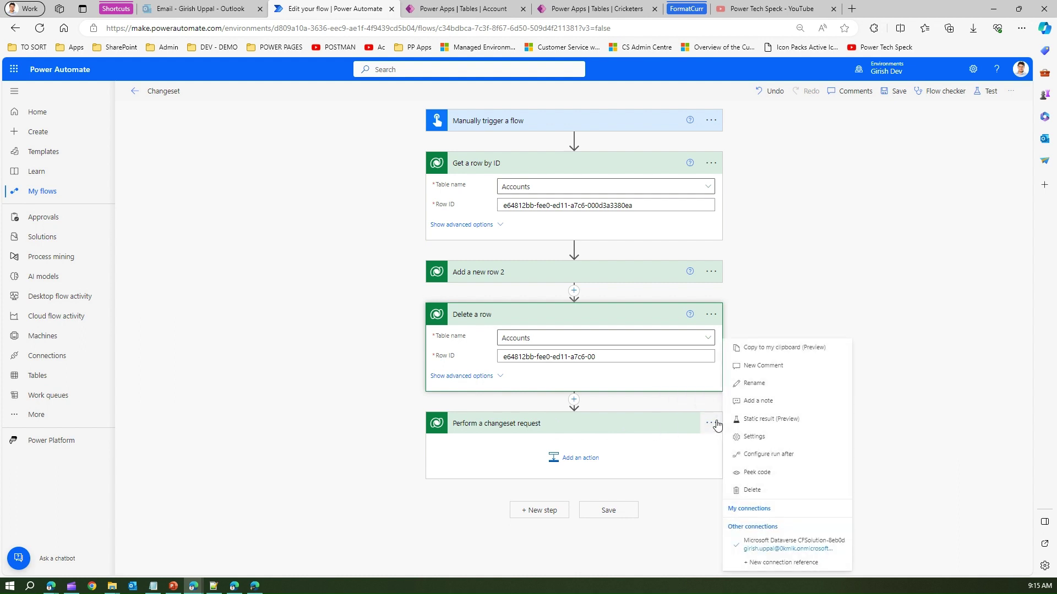
pyautogui.click(757, 491)
pyautogui.click(532, 339)
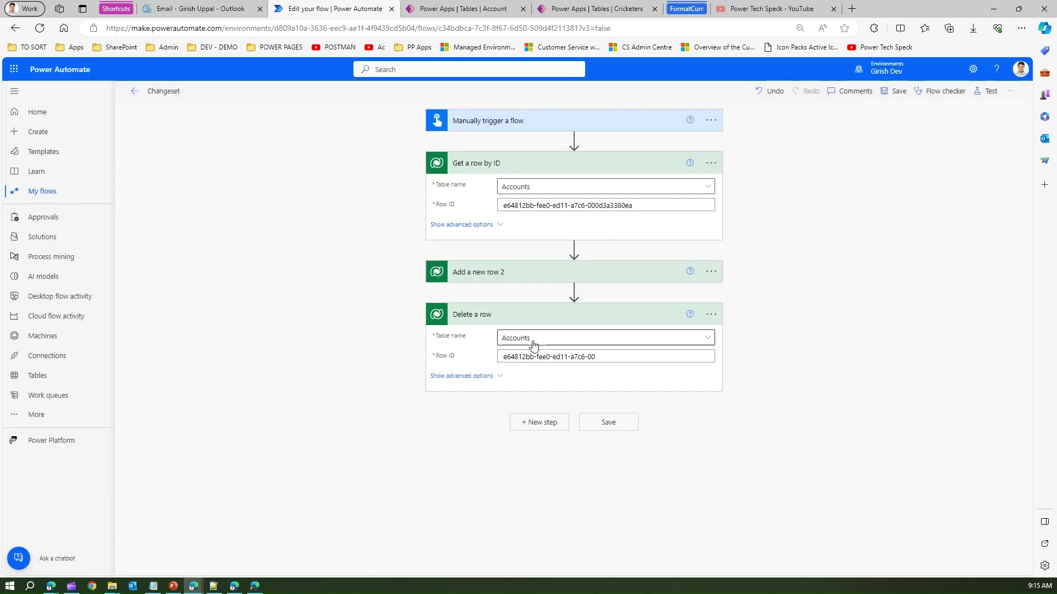
# Save the flow without the changeset request and run it as a manual test.
pyautogui.click(888, 91)
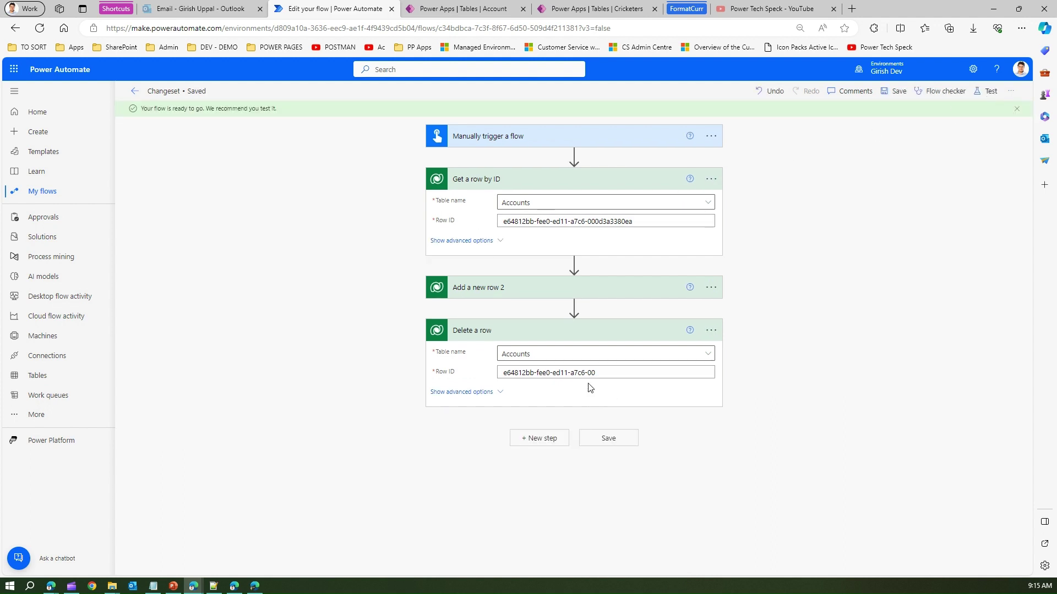
pyautogui.click(992, 92)
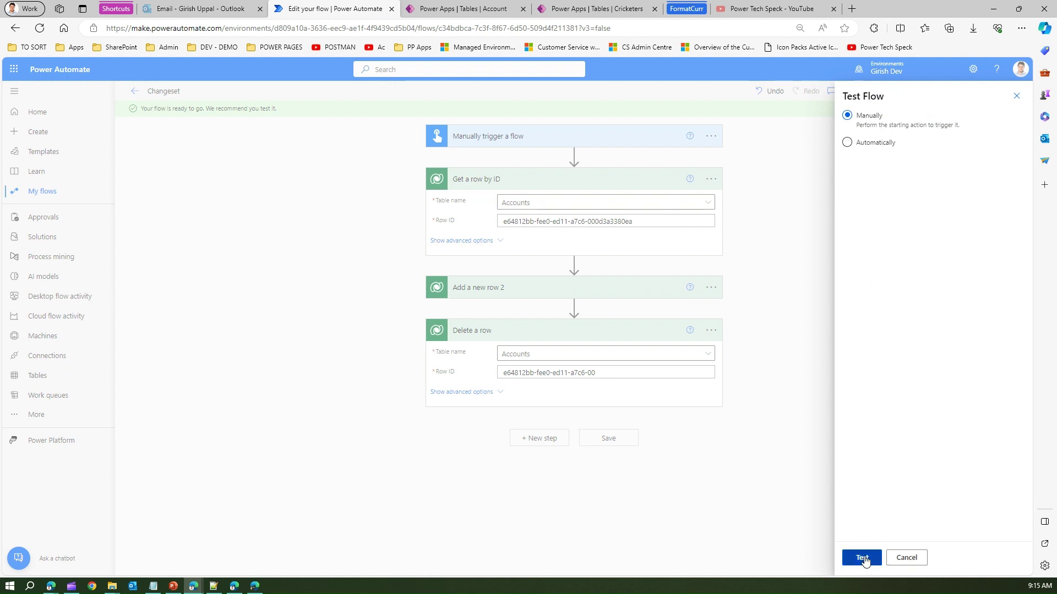
pyautogui.click(862, 558)
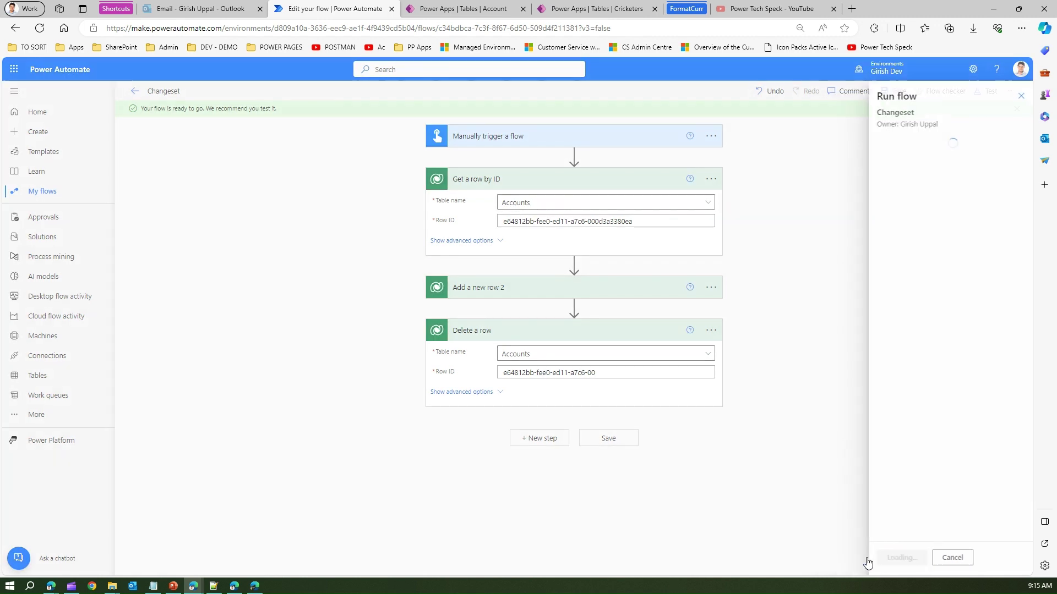
pyautogui.click(909, 557)
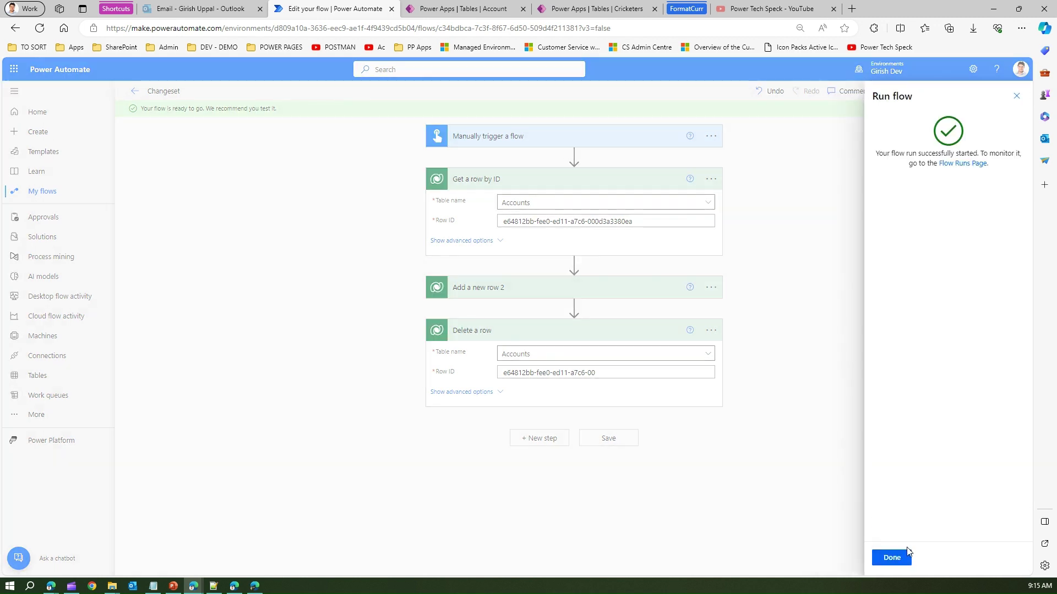
pyautogui.click(909, 558)
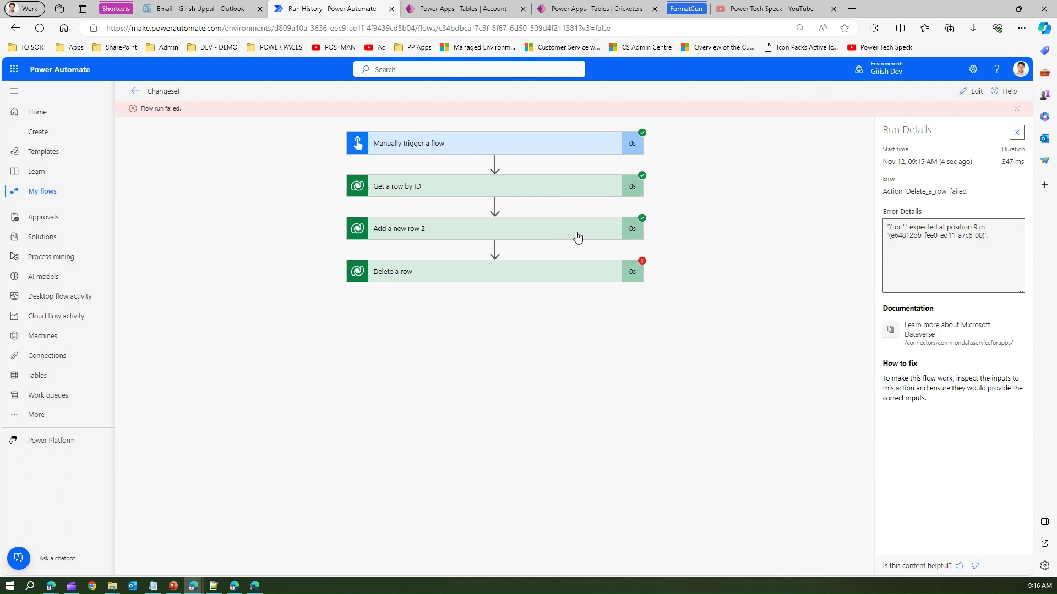
# Switch to the Cricketers table in Power Apps and refresh it to check the rows after the run without a changeset.
pyautogui.click(591, 8)
pyautogui.click(39, 28)
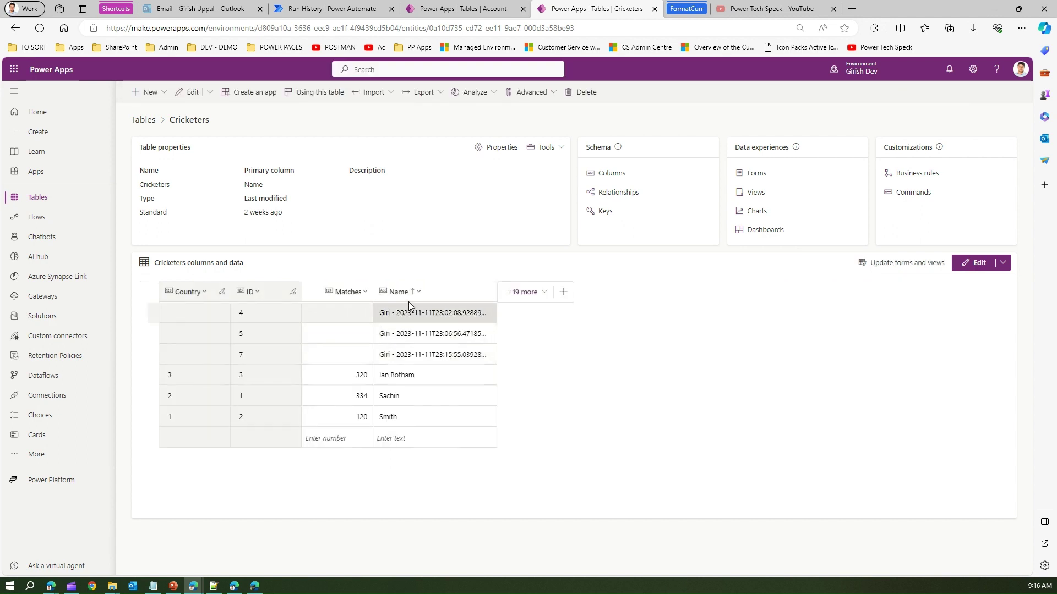
# Switch back to the Changeset flow run in Power Automate to review the Add a new row 2 and Delete a row results.
pyautogui.click(330, 8)
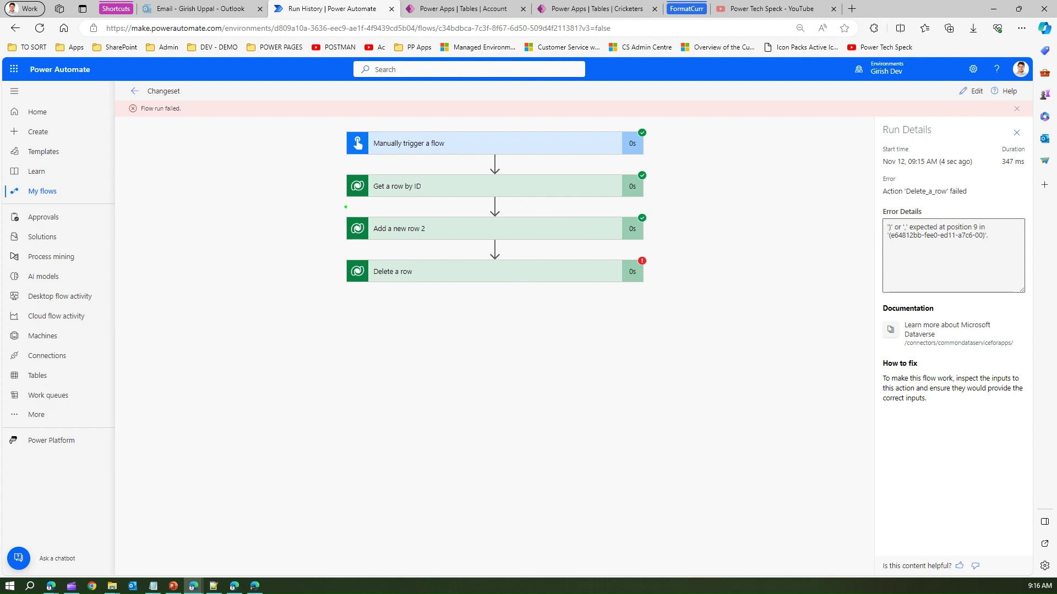
pyautogui.moveTo(345, 207)
pyautogui.mouseDown()
pyautogui.moveTo(312, 278)
pyautogui.moveTo(601, 328)
pyautogui.moveTo(683, 215)
pyautogui.moveTo(334, 204)
pyautogui.mouseUp()
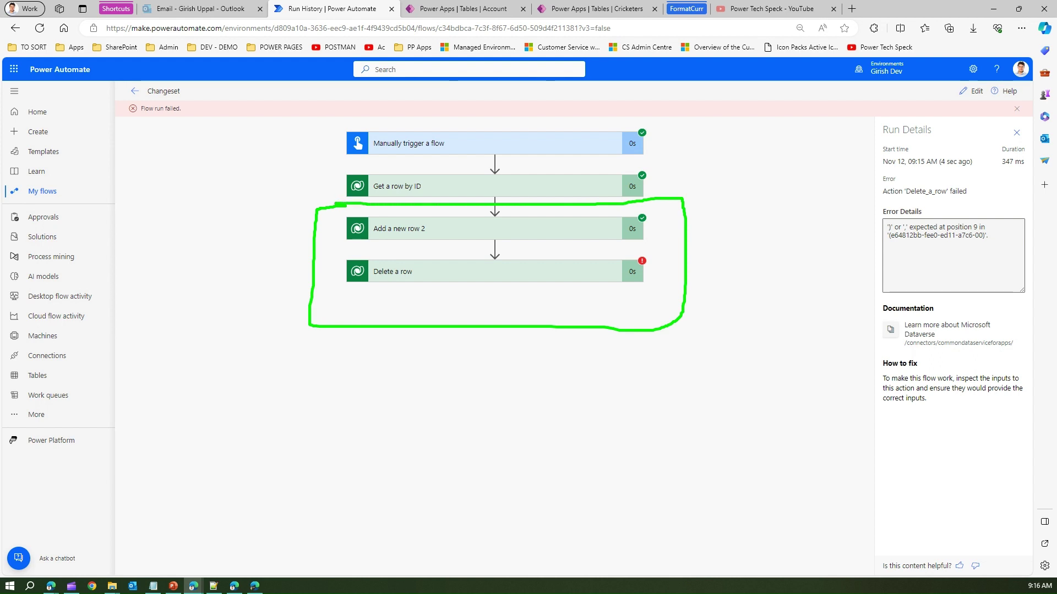
pyautogui.moveTo(352, 329)
pyautogui.mouseDown()
pyautogui.moveTo(252, 389)
pyautogui.moveTo(291, 392)
pyautogui.mouseUp()
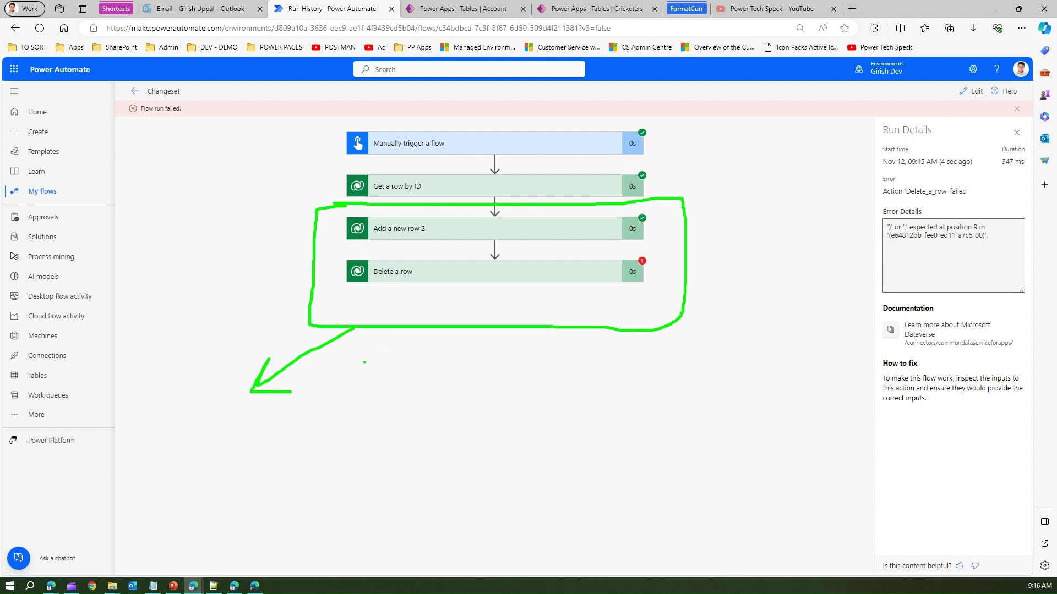
pyautogui.moveTo(348, 413); pyautogui.dragTo(403, 408)
pyautogui.moveTo(364, 390); pyautogui.dragTo(413, 381)
pyautogui.moveTo(475, 342); pyautogui.dragTo(494, 402)
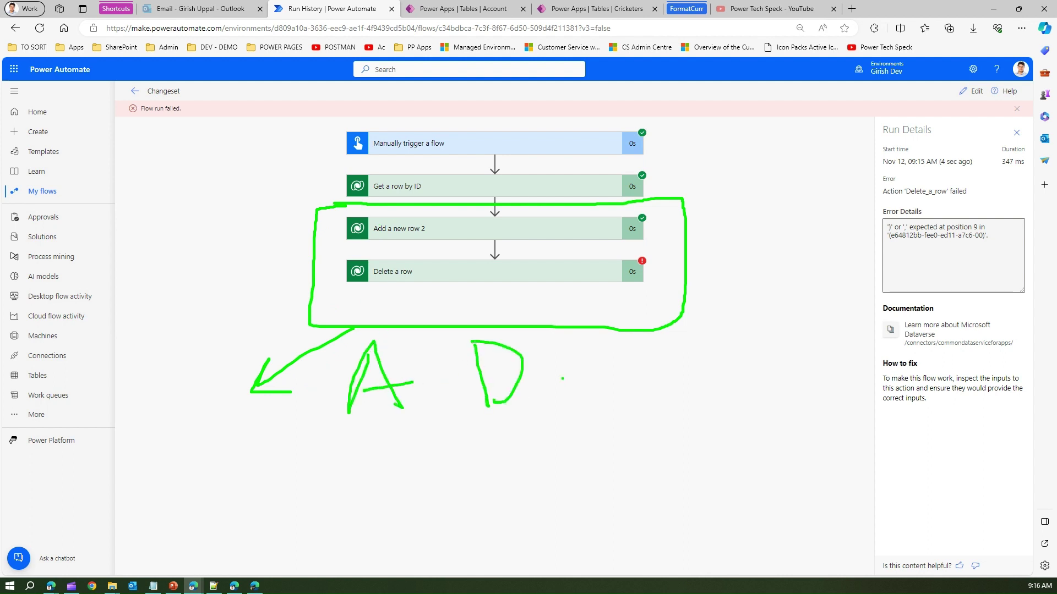
pyautogui.moveTo(565, 351); pyautogui.dragTo(607, 358)
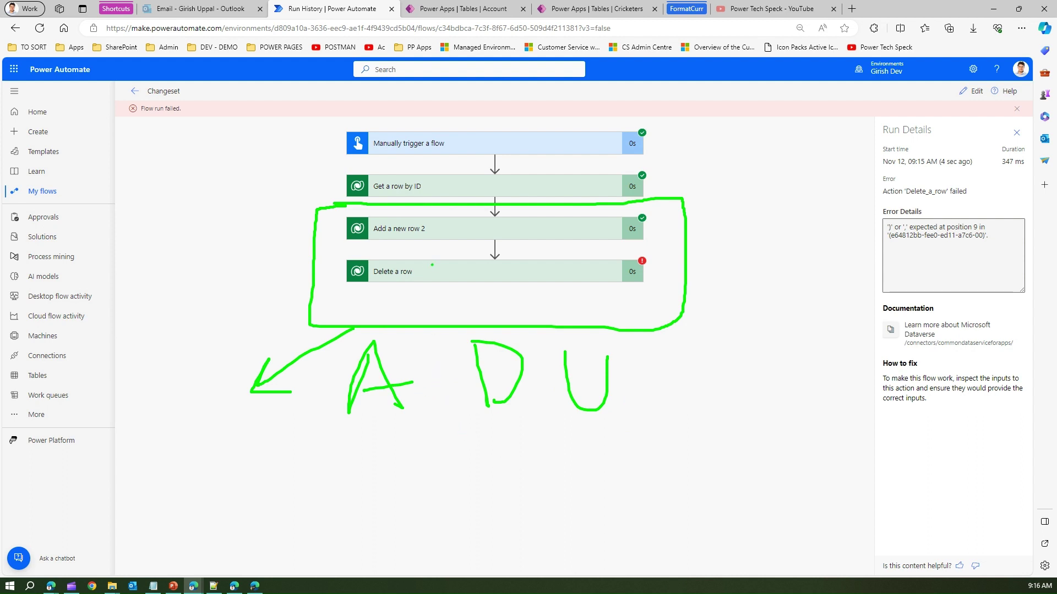
pyautogui.click(416, 354)
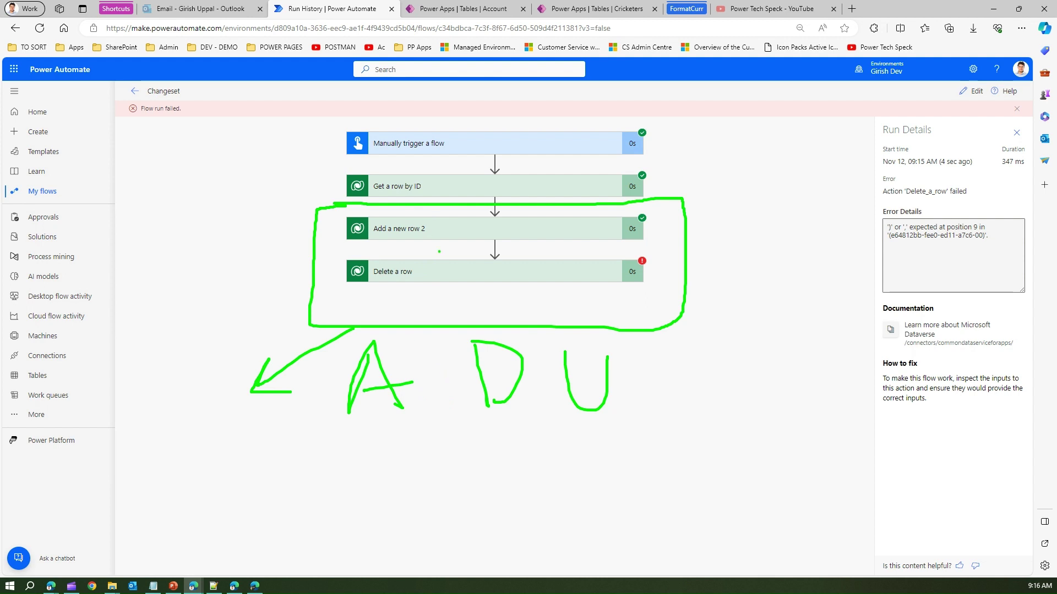
pyautogui.press('F10')
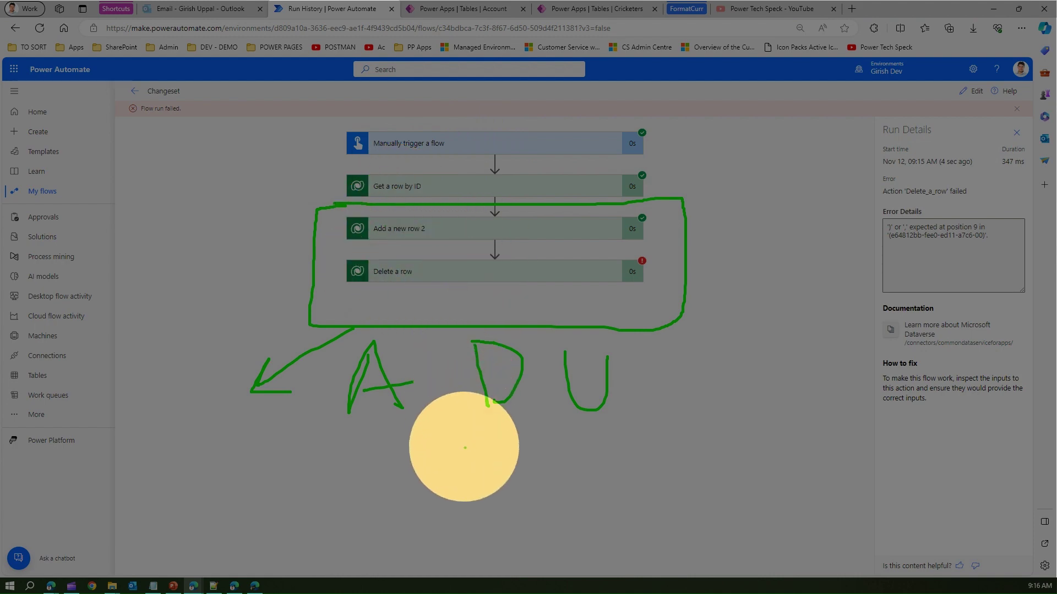
pyautogui.press('F10')
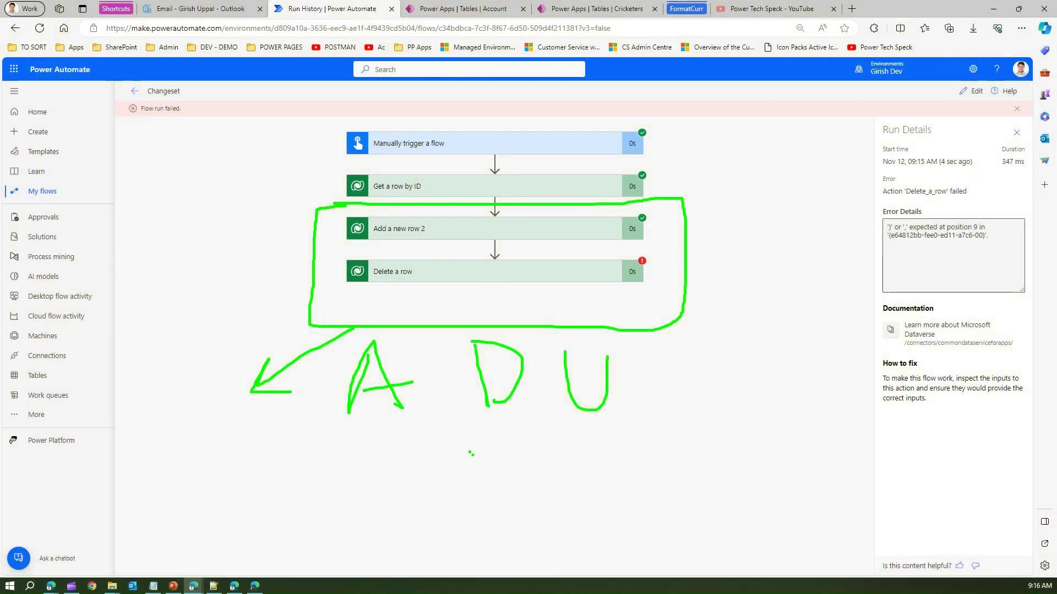
pyautogui.click(471, 452)
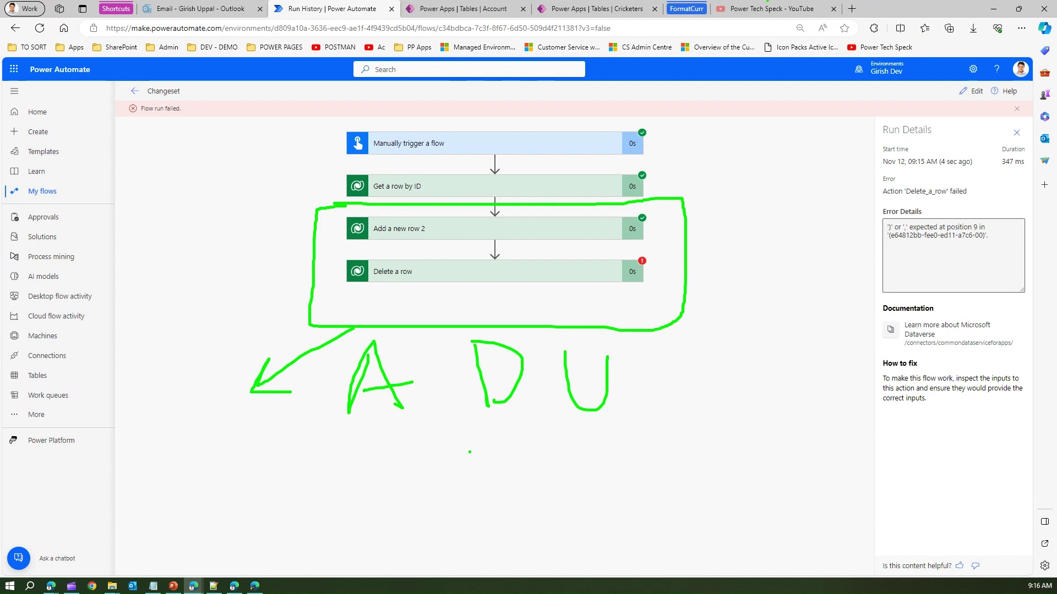
pyautogui.press('Escape')
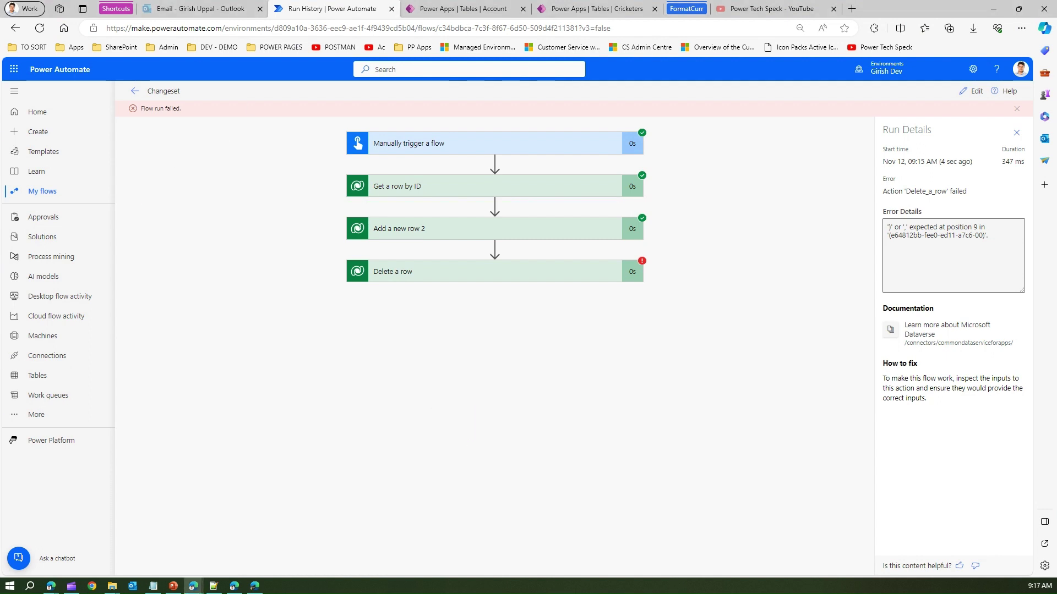